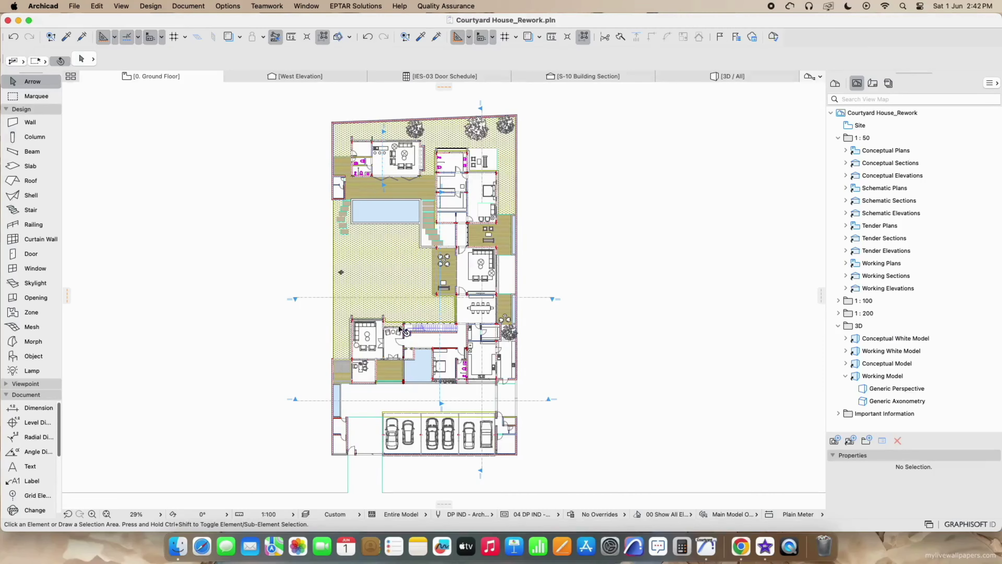
- Open the settings of the door beside the lounge room
scroll(397, 352, up, 5)
scroll(396, 353, up, 5)
scroll(414, 307, up, 5)
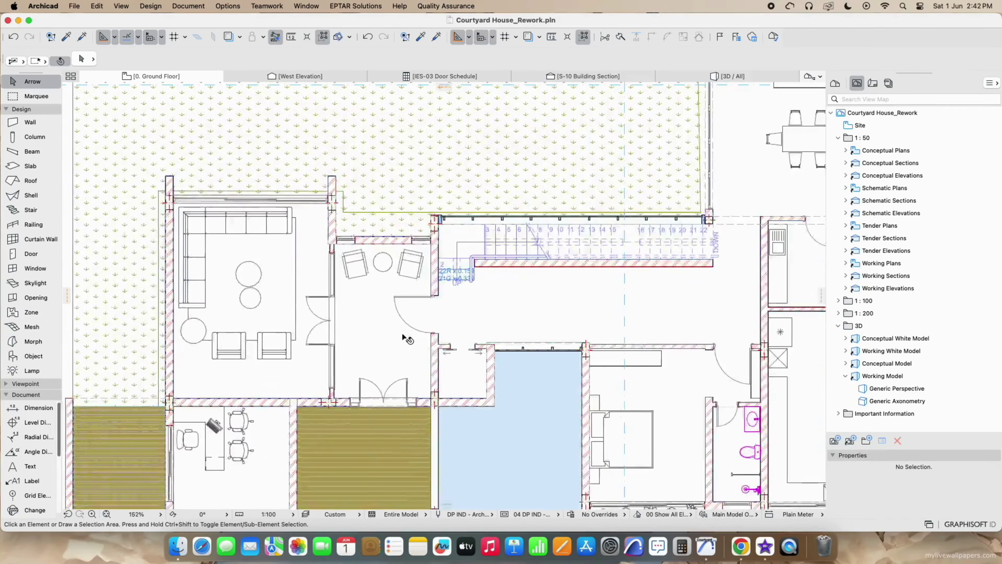
scroll(431, 262, up, 5)
click(434, 262)
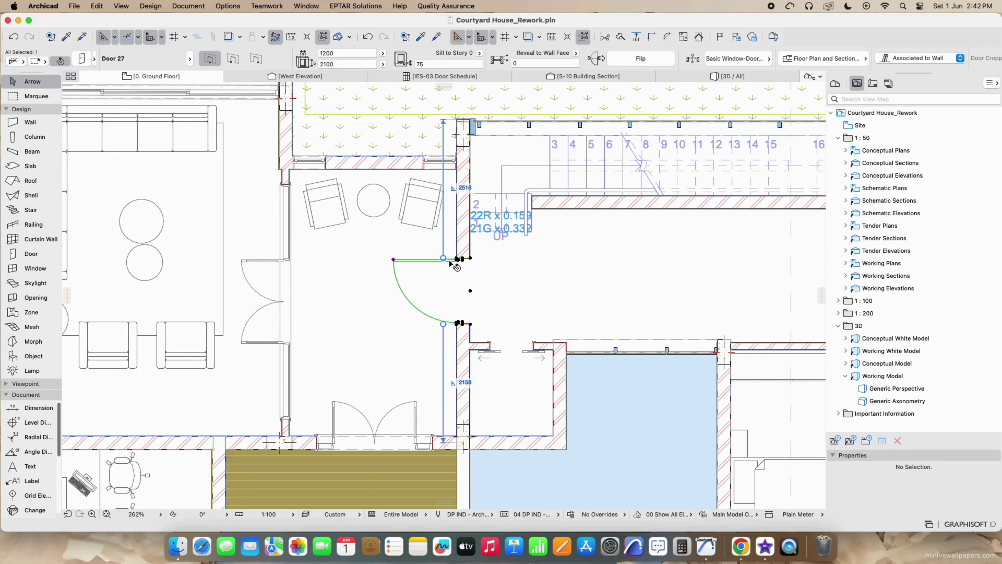
right_click(451, 260)
click(511, 267)
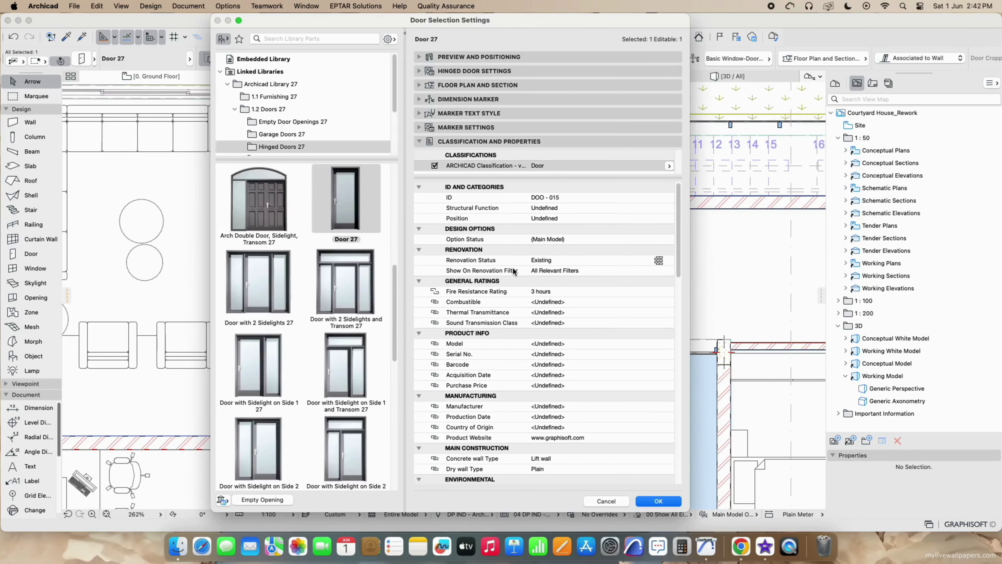
- Review the door's Manufacturing properties, then close its settings and deselect it
scroll(513, 267, down, 3)
scroll(544, 316, down, 2)
click(526, 341)
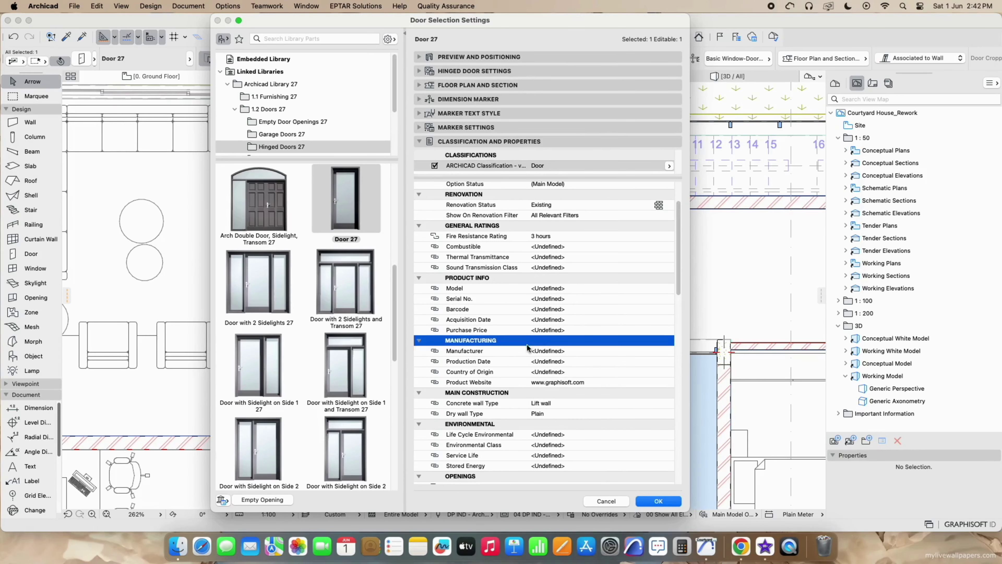
scroll(513, 335, down, 2)
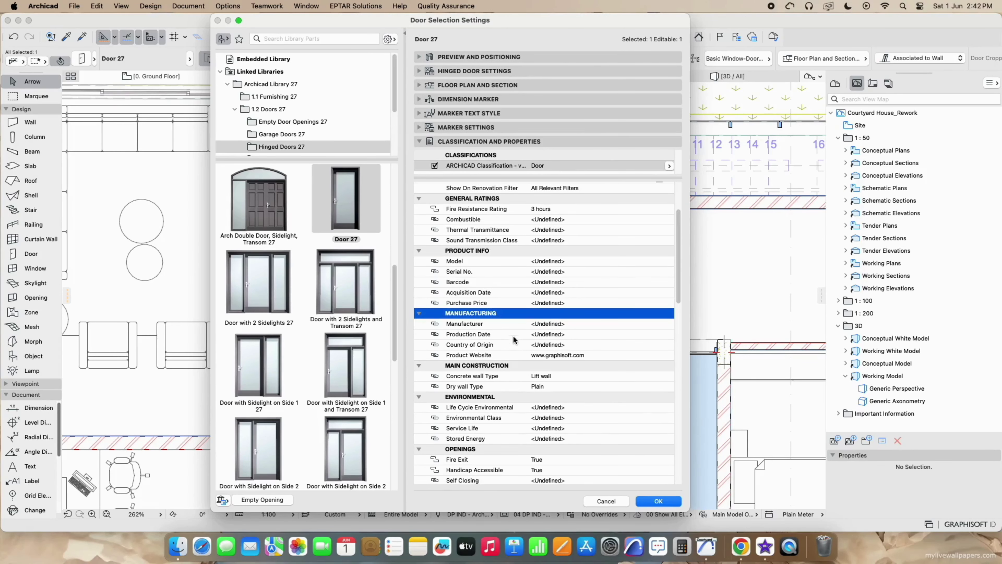
click(648, 501)
click(501, 253)
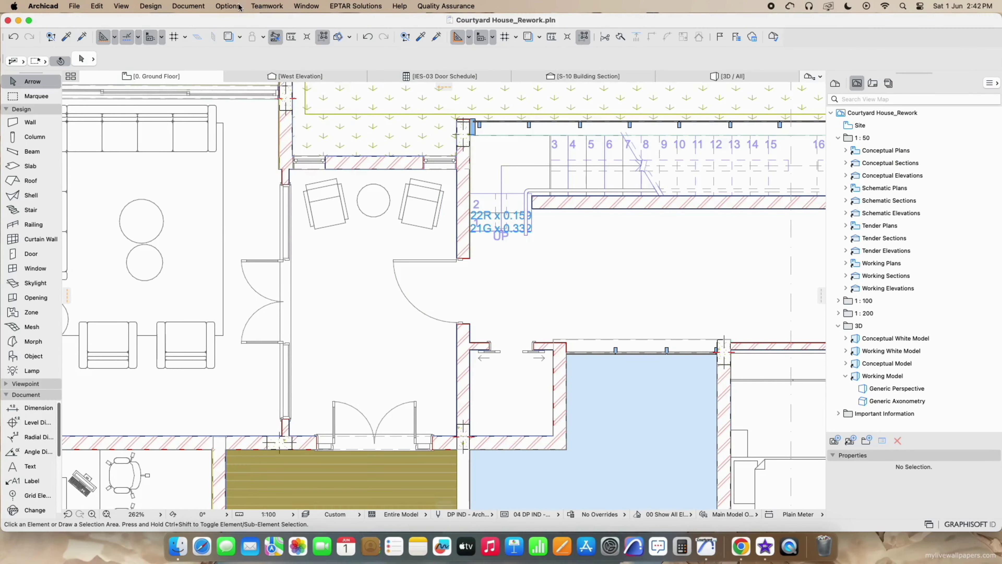
- Create a new 'Door Handle Make' property in the Manufacturing group of Property Manager
click(239, 7)
click(260, 35)
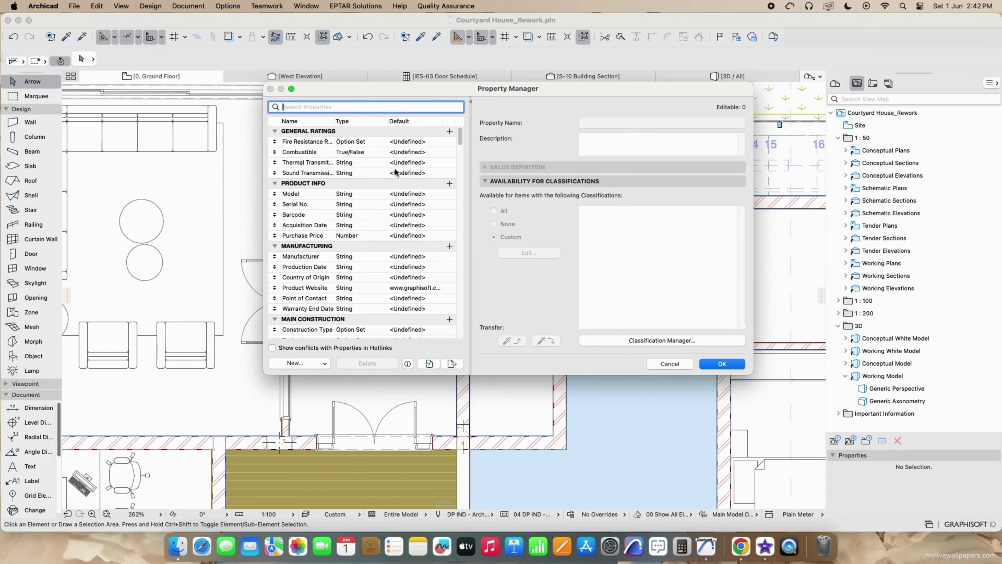
scroll(353, 260, down, 1)
click(325, 222)
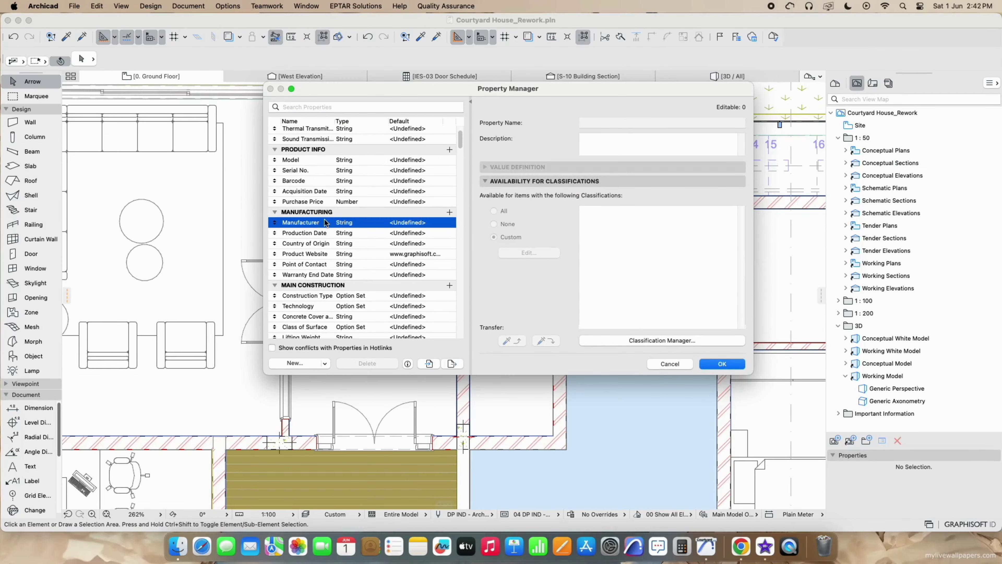
click(305, 363)
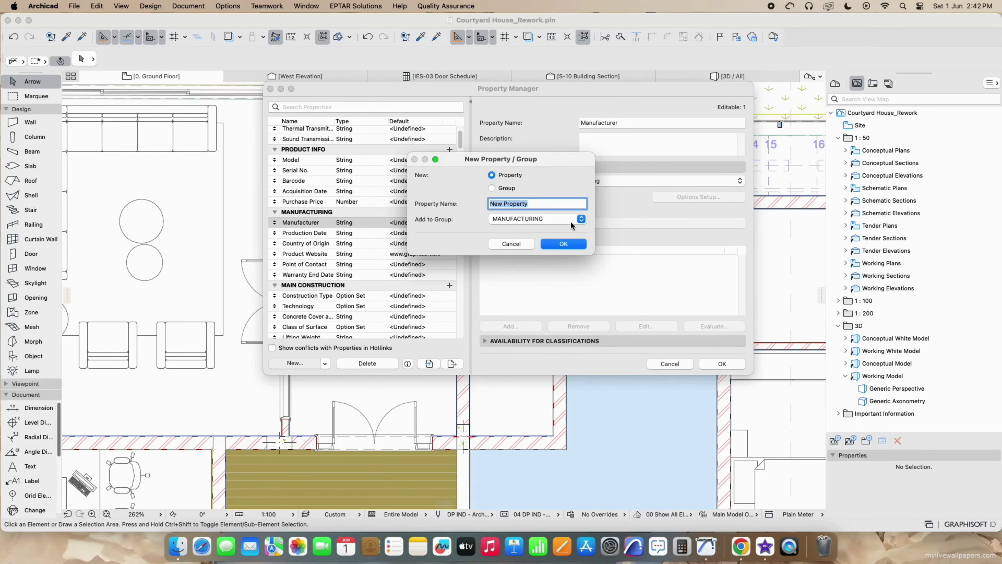
text(D)
text(oor Handle Make)
click(565, 245)
- Make Door Handle Make an Option Set with '~ Please select ~' as its first option
click(605, 181)
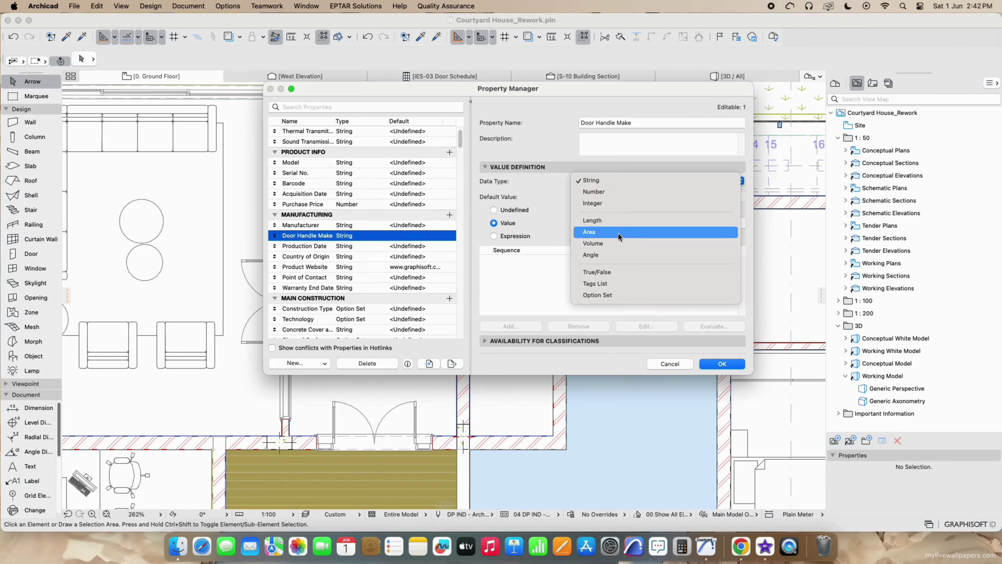
click(598, 295)
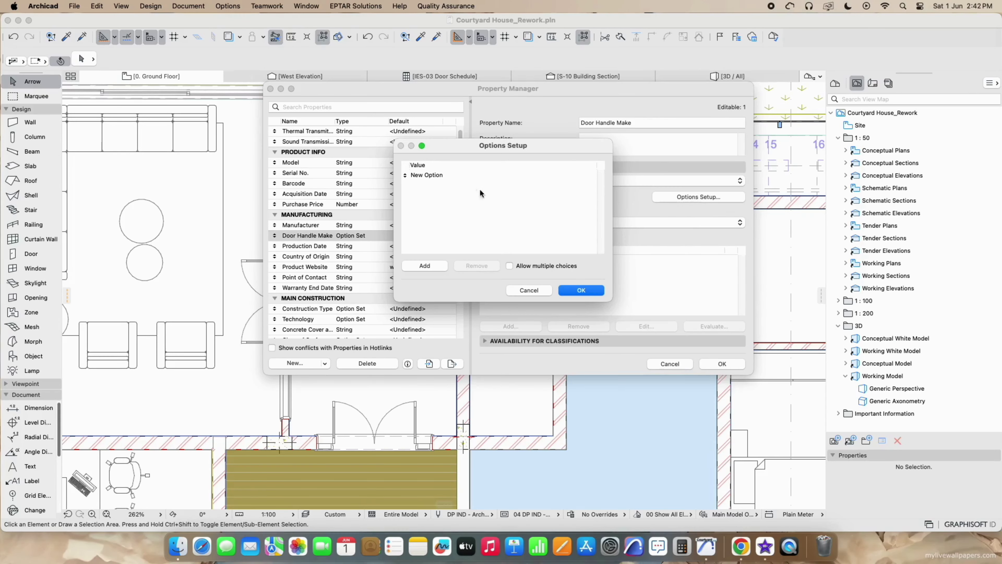
double_click(437, 176)
text(~ Please select ~)
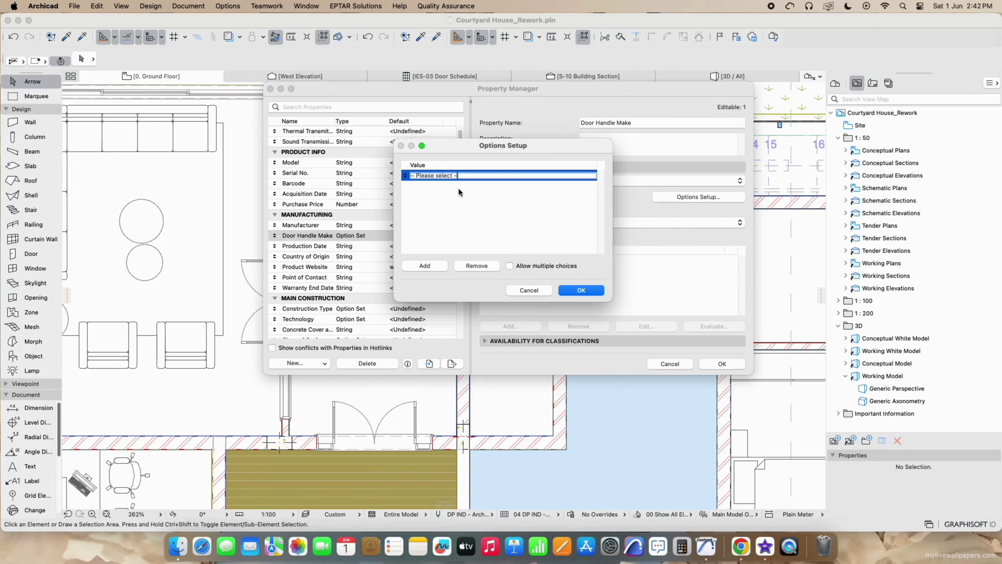
key(Return)
- Add the Dorset, Yale and Ozone handle make options and confirm the list
click(424, 265)
text(D)
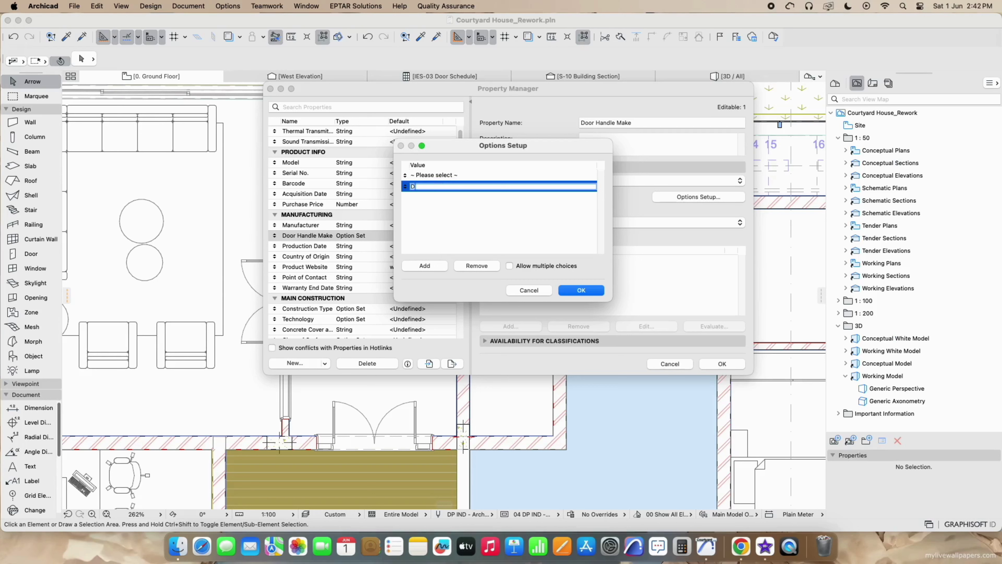
text(orset)
click(433, 267)
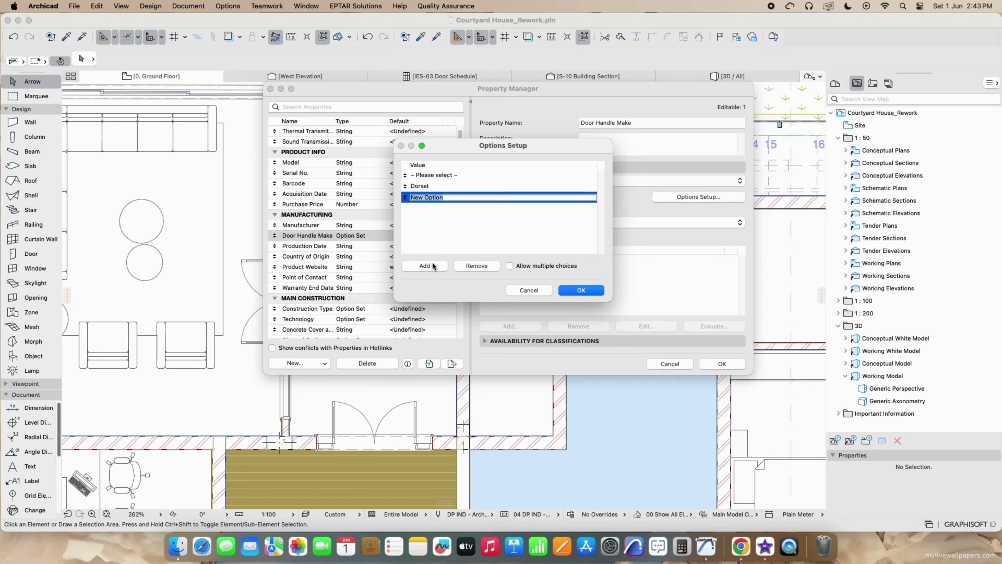
text(Yale)
click(426, 266)
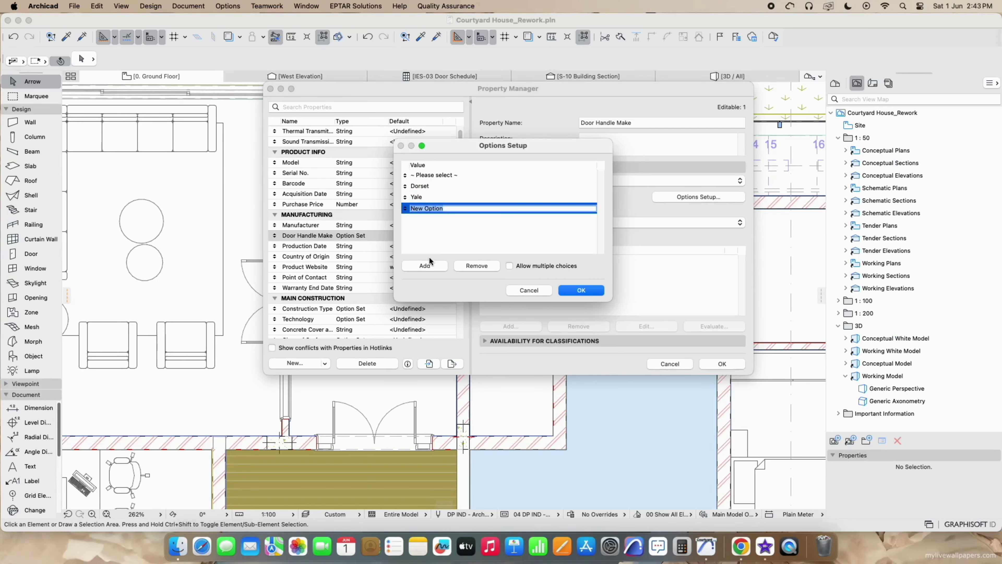
text(Ozone)
click(579, 290)
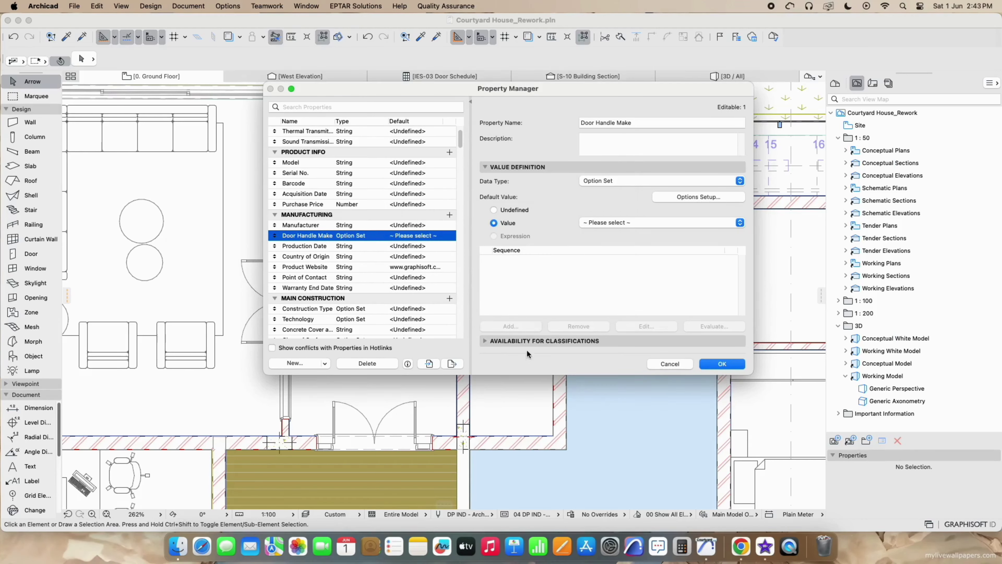
- Make Door Handle Make available to the Door classification
click(526, 341)
click(522, 252)
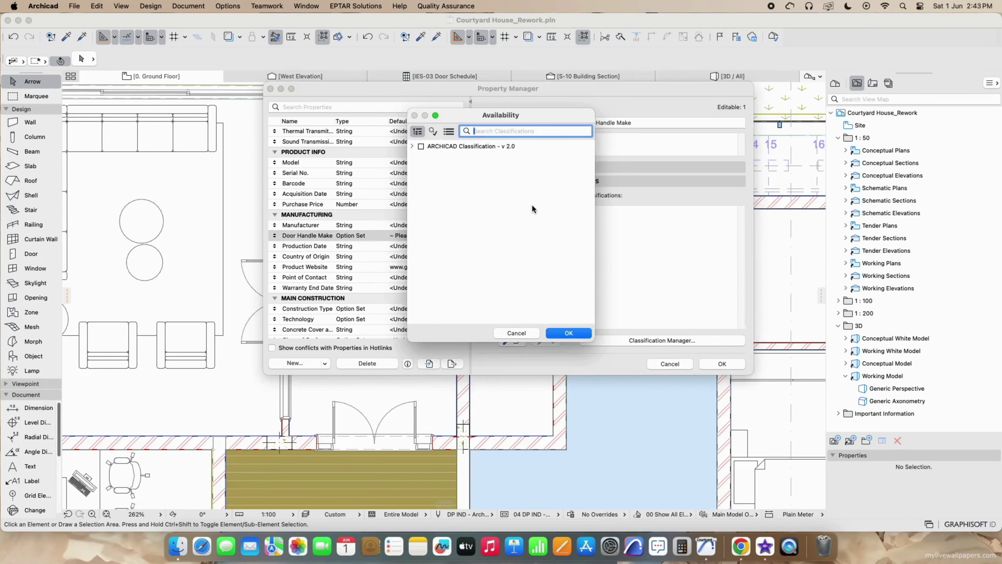
text(door)
click(410, 168)
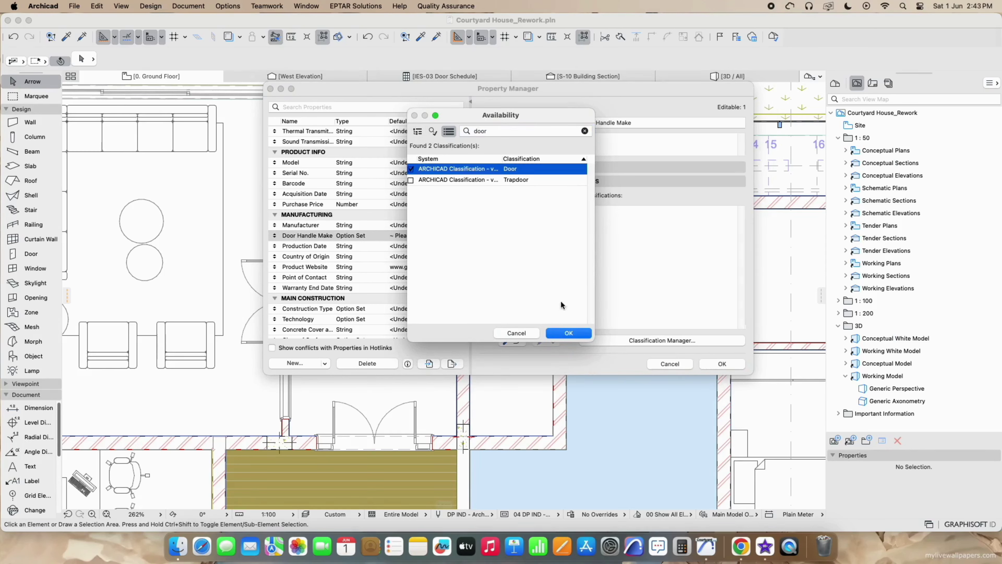
click(569, 332)
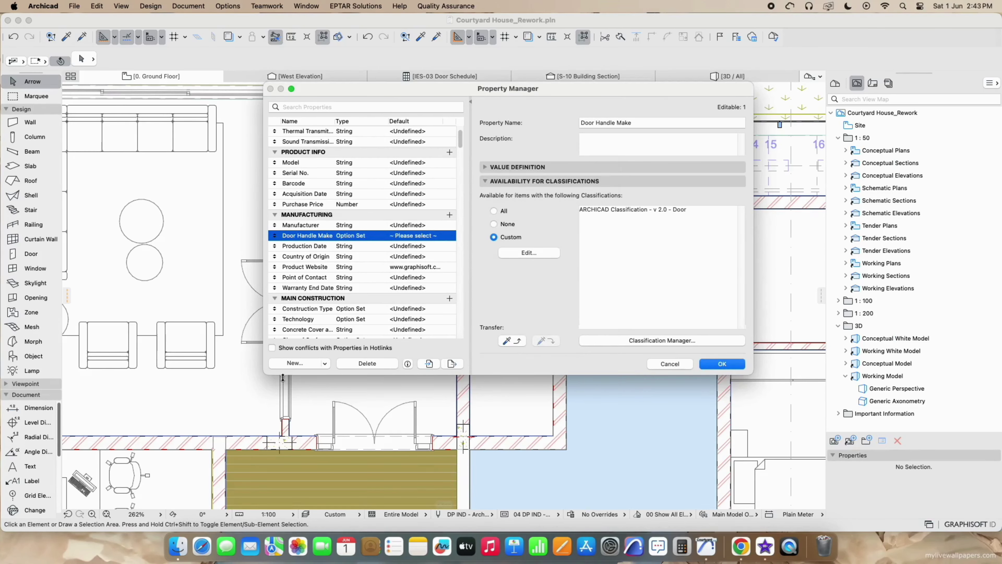
click(292, 363)
- Create the 'Handle Model No.' property and make it available to the Door classification
text(H)
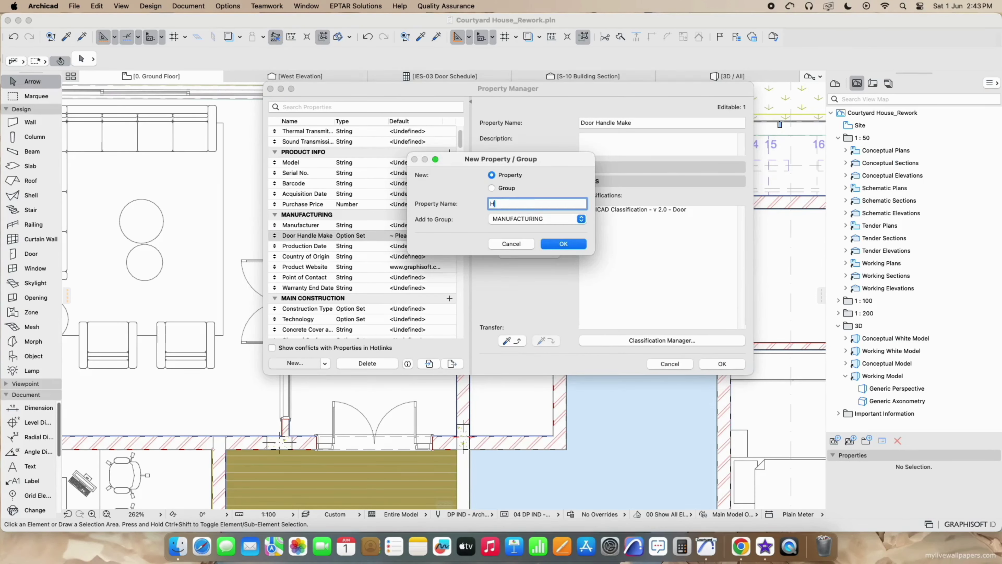
text(anddle Mode)
text(l No.)
click(571, 244)
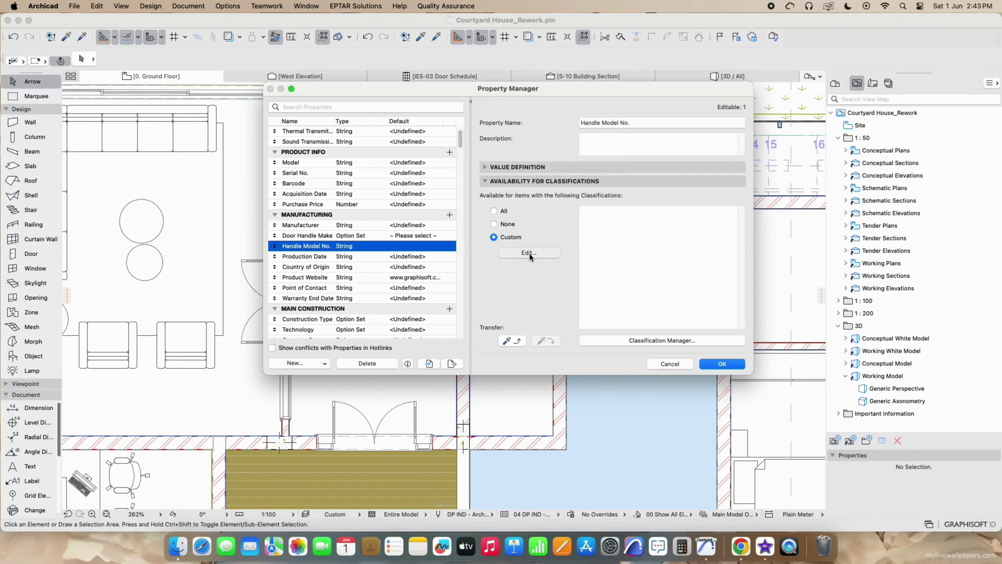
click(529, 253)
text(door)
click(411, 169)
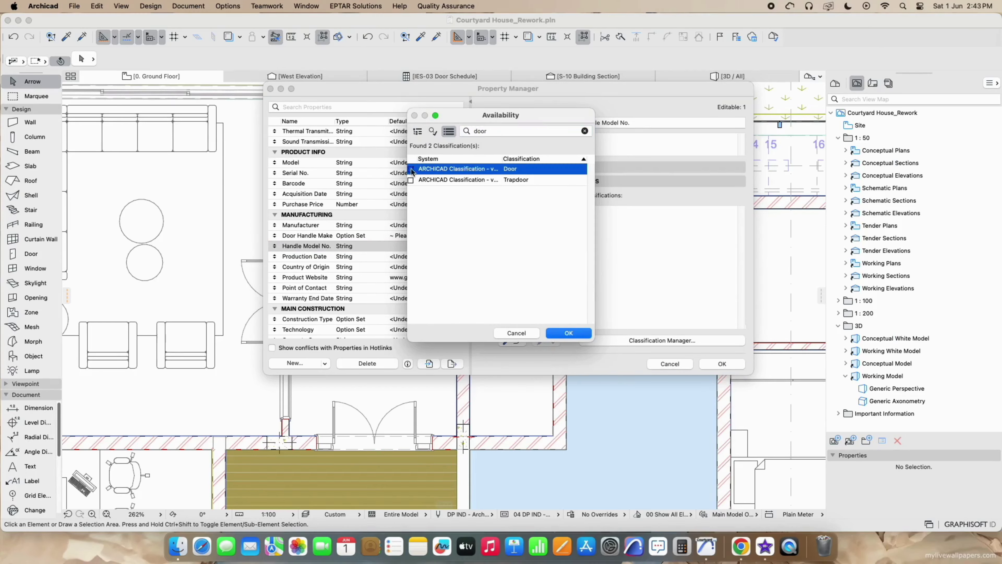
click(574, 334)
- Set Handle Model No. to an Option Set with '~ Please select ~' as the first option
click(517, 167)
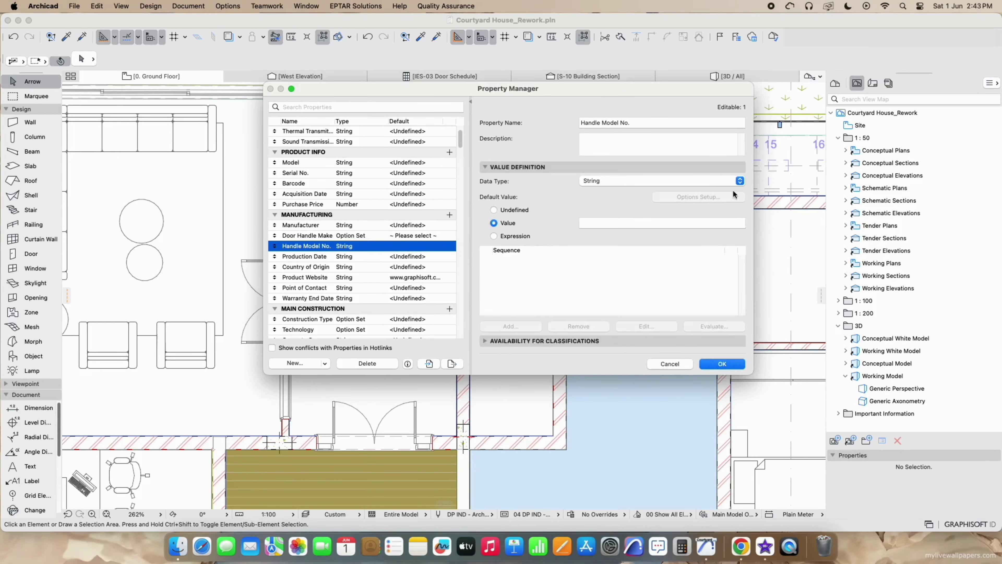
click(601, 181)
click(619, 295)
click(692, 196)
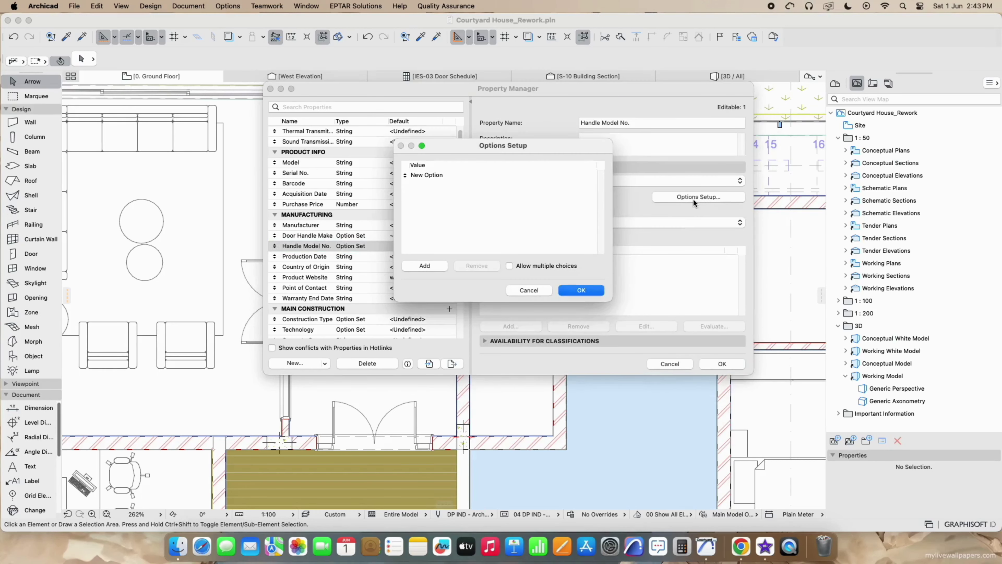
double_click(452, 178)
text(~ Please select ~)
click(454, 211)
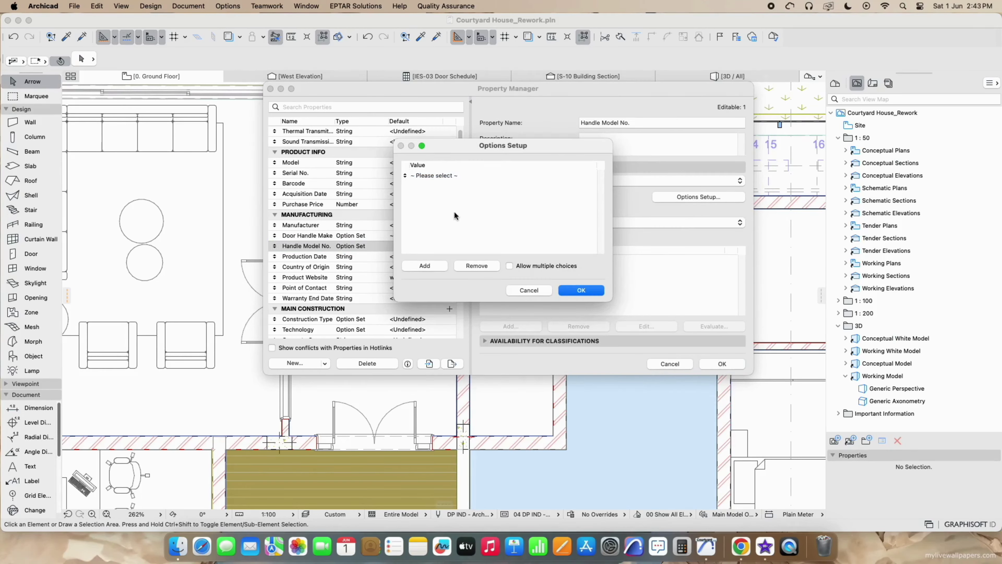
- Add the DG 101, DG 102 and DG 103 model options
click(425, 265)
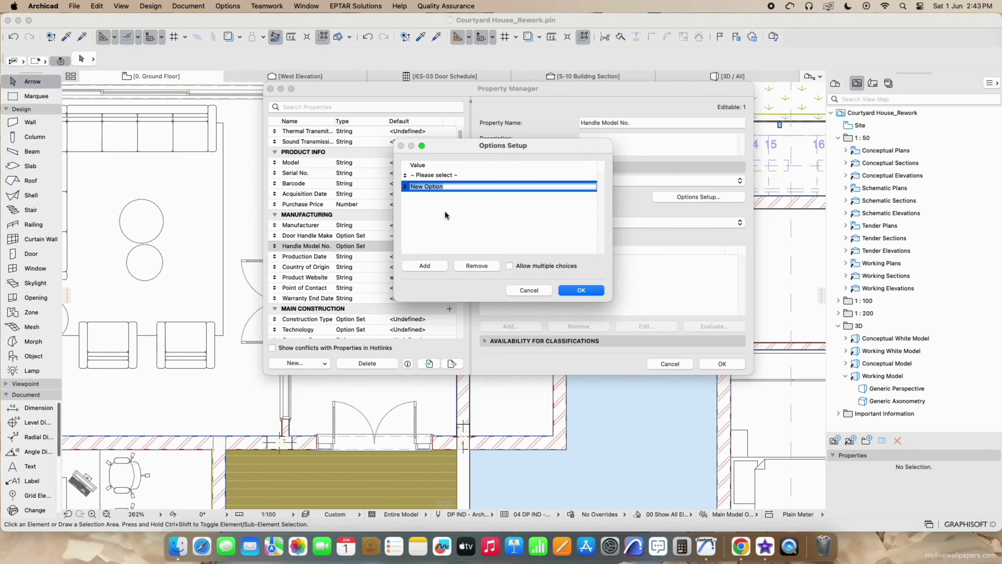
text(DG 101)
click(420, 225)
double_click(436, 237)
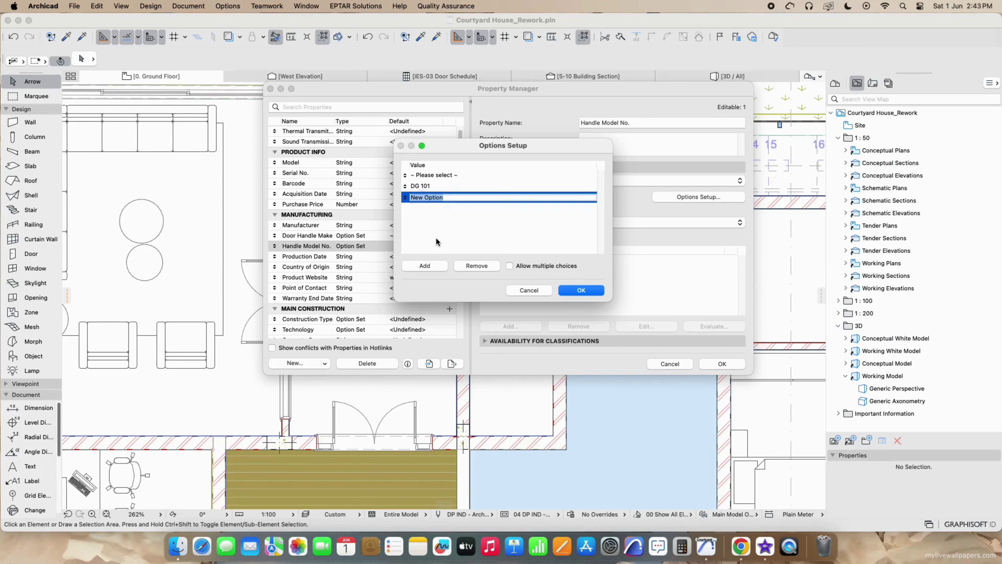
text(DG 101)
key(BackSpace)
text(2)
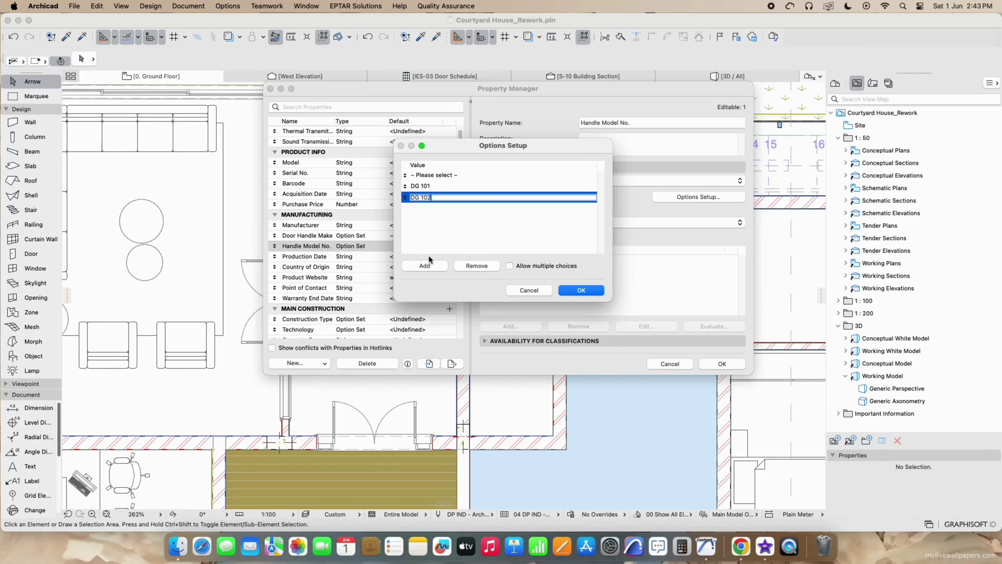
click(428, 264)
text(DG 103)
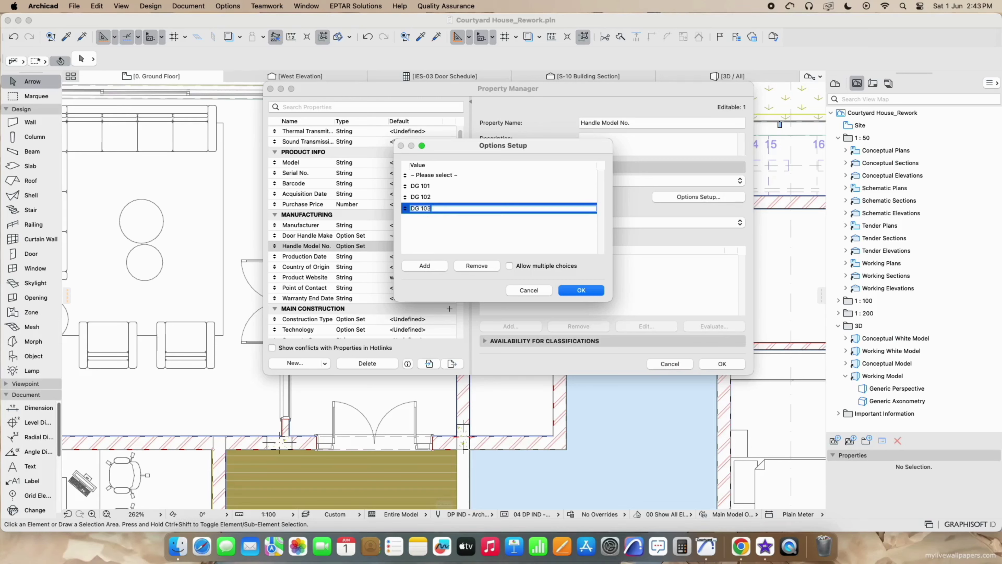
- Add the YDM model options, including YDM 4109A and YDM 4119A
click(435, 265)
text(YD)
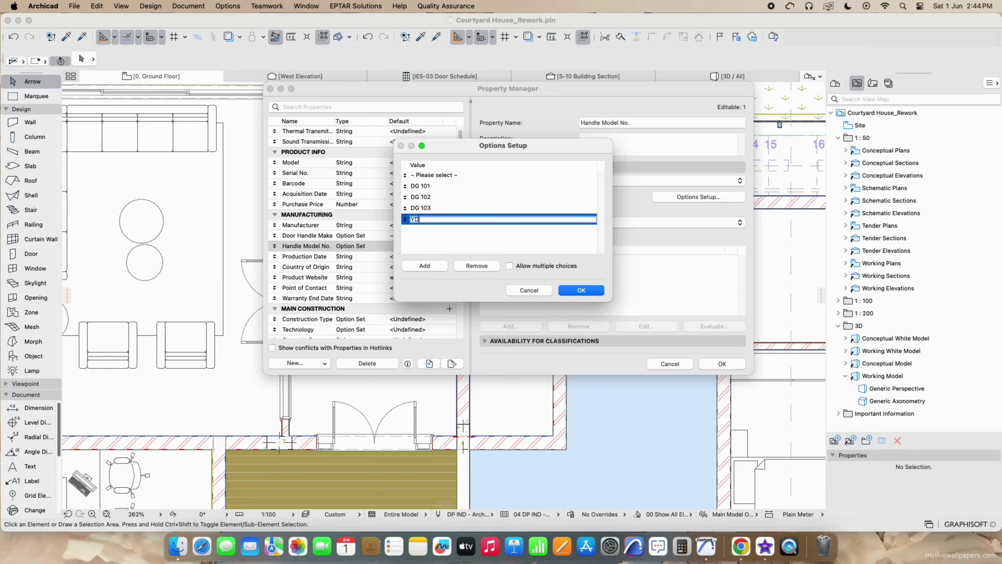
text(M 7116A)
click(432, 264)
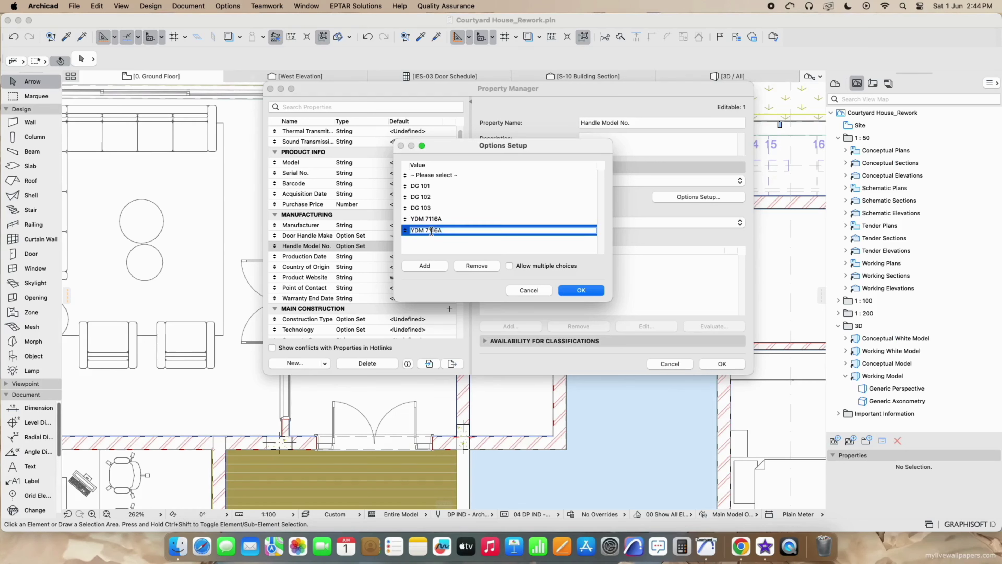
text(YDM 4109)
click(426, 263)
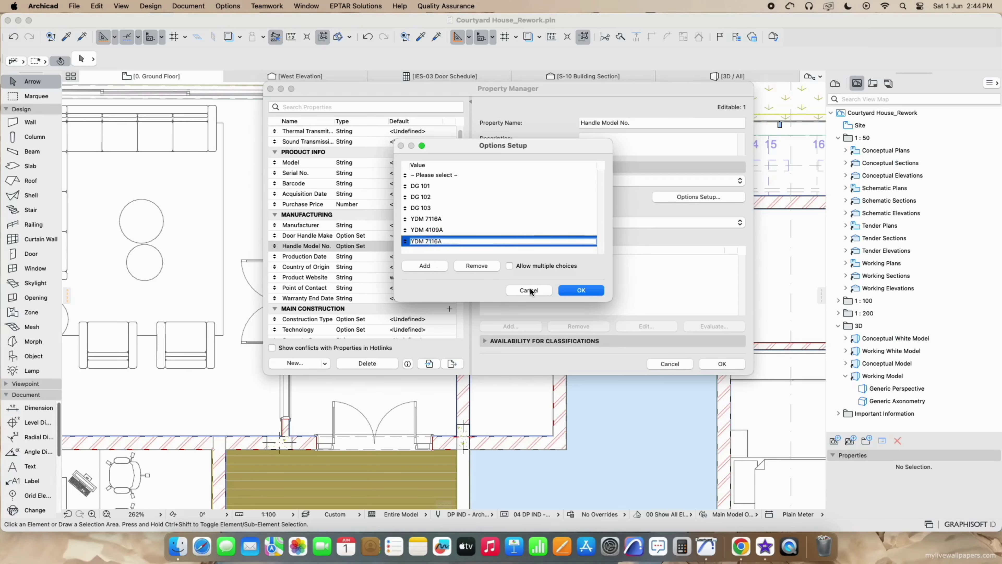
key(BackSpace)
text(4)
key(Right)
key(Right)
key(Delete)
text(9)
click(441, 257)
- Add the OZ-FDL-01, OZ-FDL-02 and further OZ-FDL model options, then accept the list
click(437, 264)
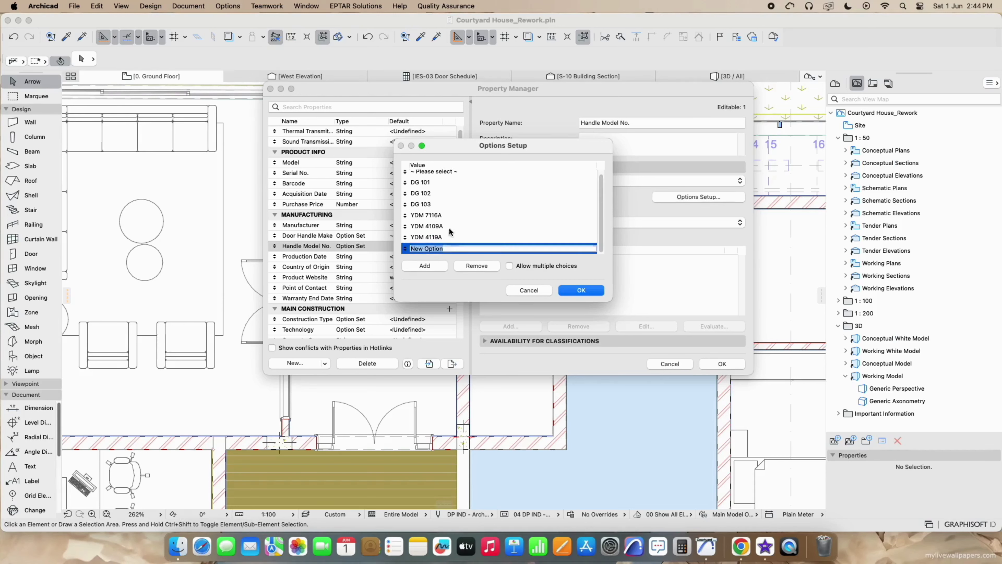
text(OZ-FDL-01)
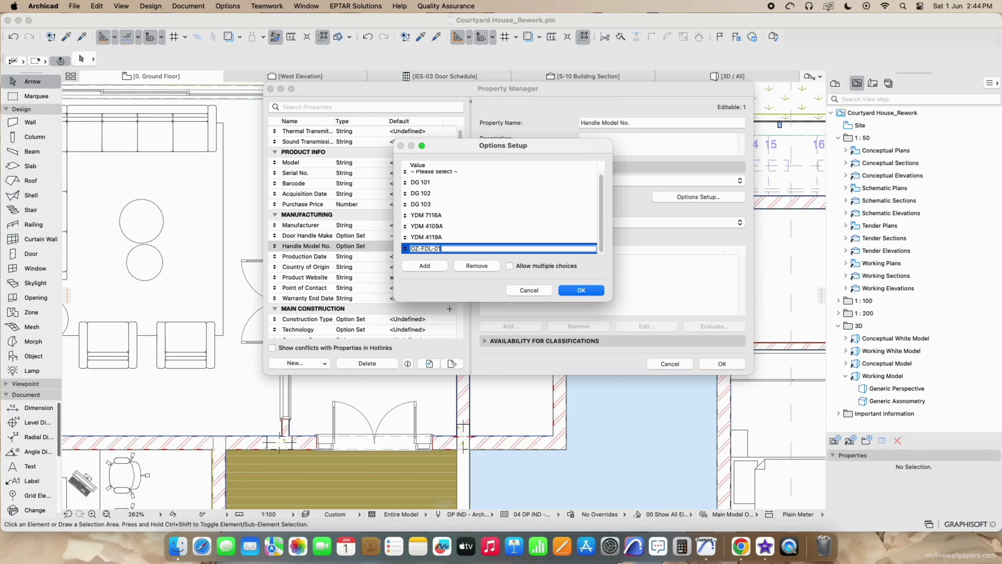
key(Return)
click(439, 262)
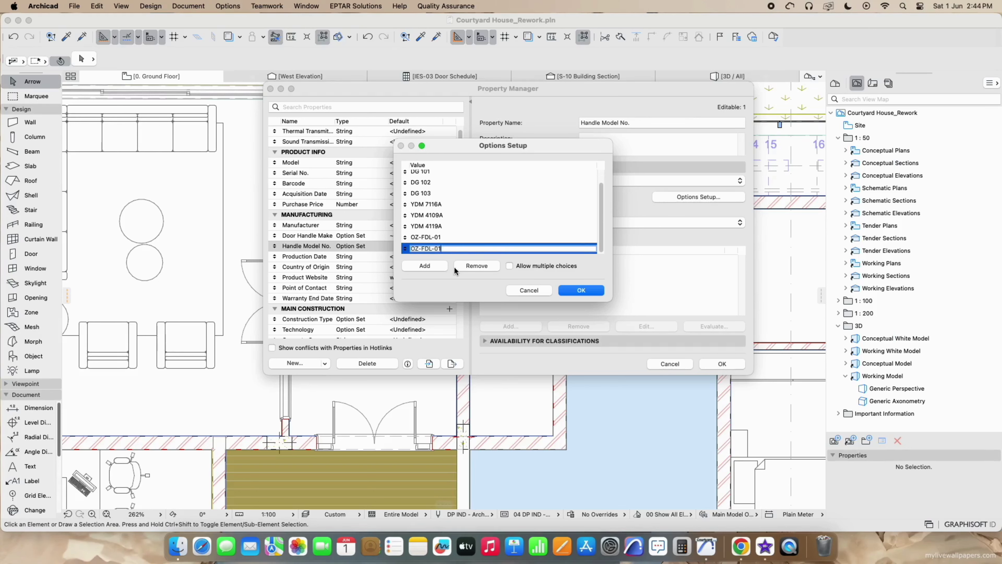
key(BackSpace)
text(2)
click(446, 266)
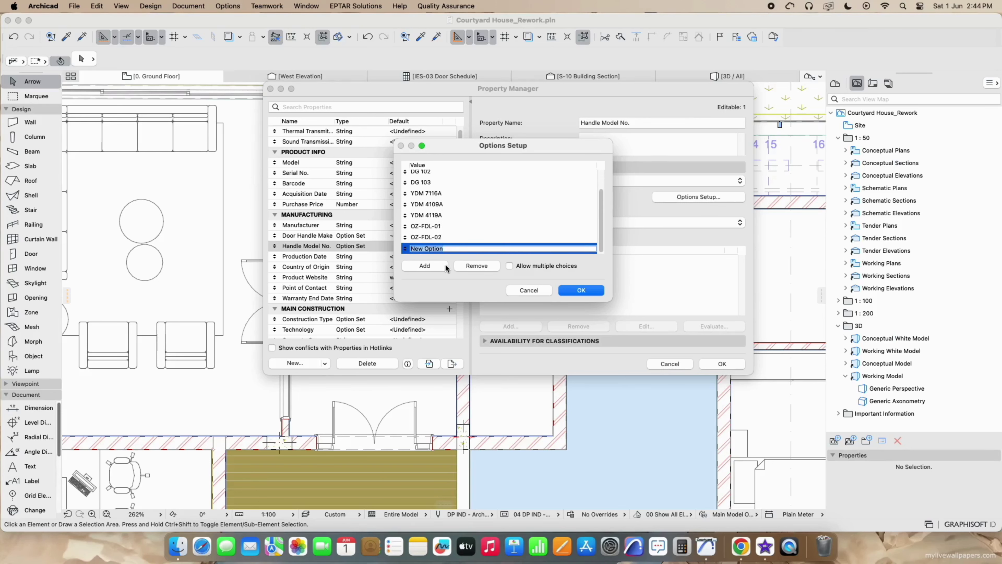
text(OZ-FDL-03)
click(588, 293)
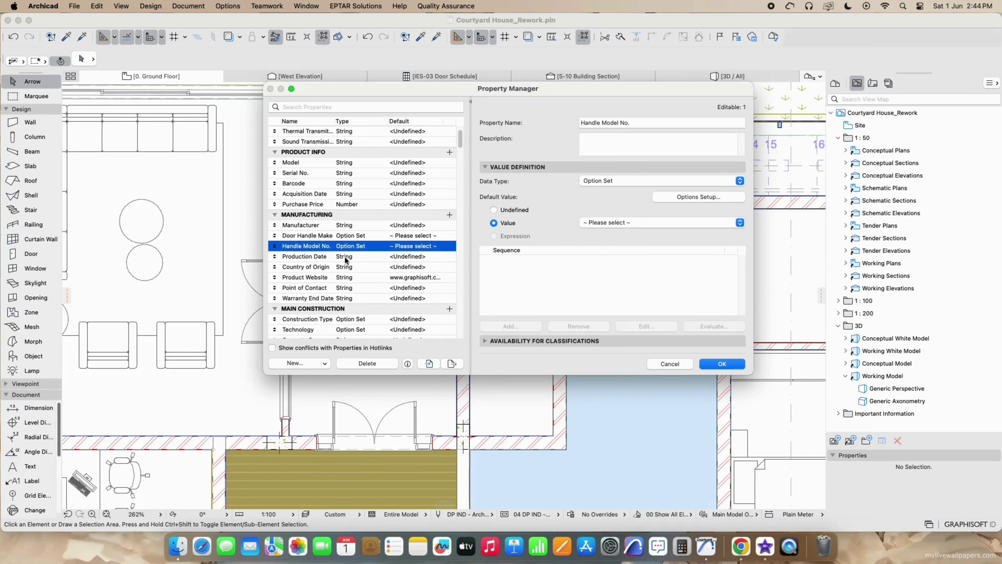
- Create a new 'Door Handle Cost' property with the Option Set data type
click(310, 362)
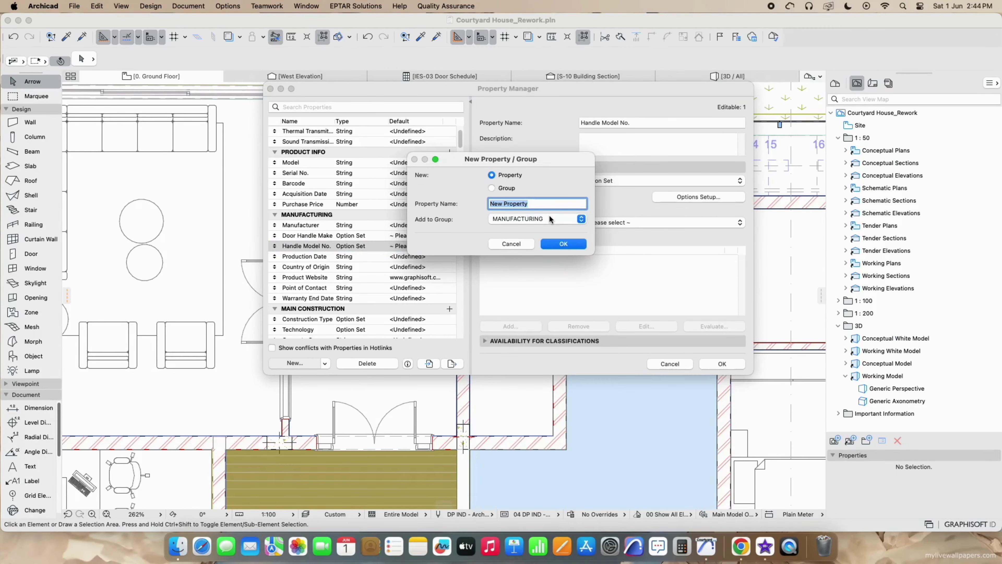
text(D)
text(oor Handle Cost)
click(570, 245)
click(668, 182)
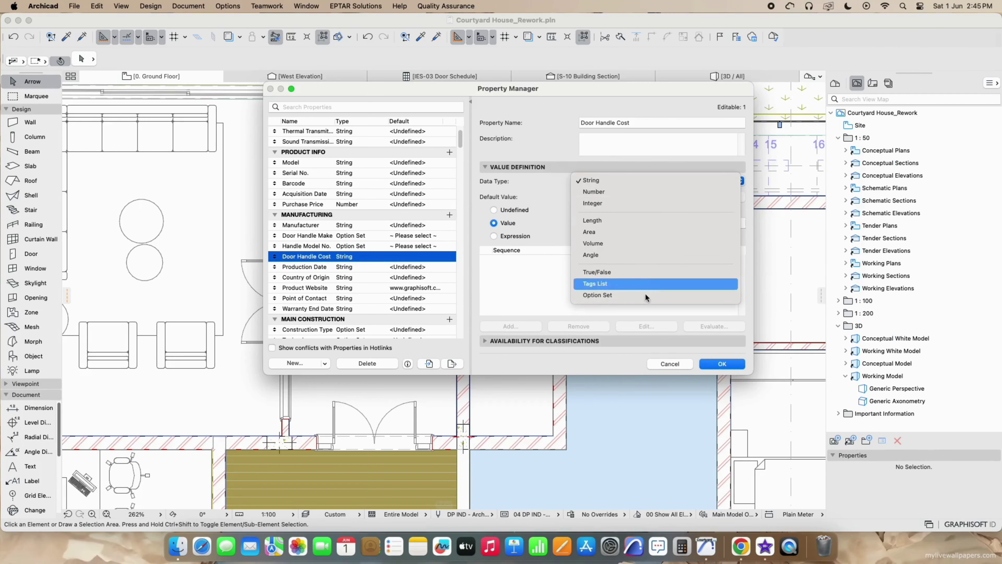
click(644, 294)
click(698, 196)
- Make 'Please Select' the first Door Handle Cost option
double_click(450, 176)
text(OZ-FDL-01)
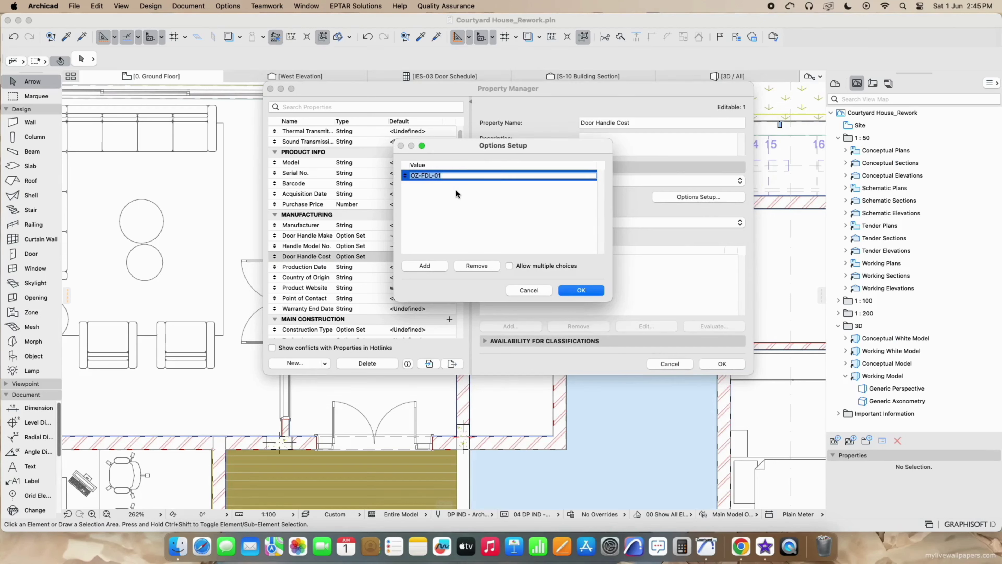
key(BackSpace)
text(Pleas)
text(e Select ~)
- Add the 57,999, 40,999 and 2499 cost options and accept the list
click(432, 265)
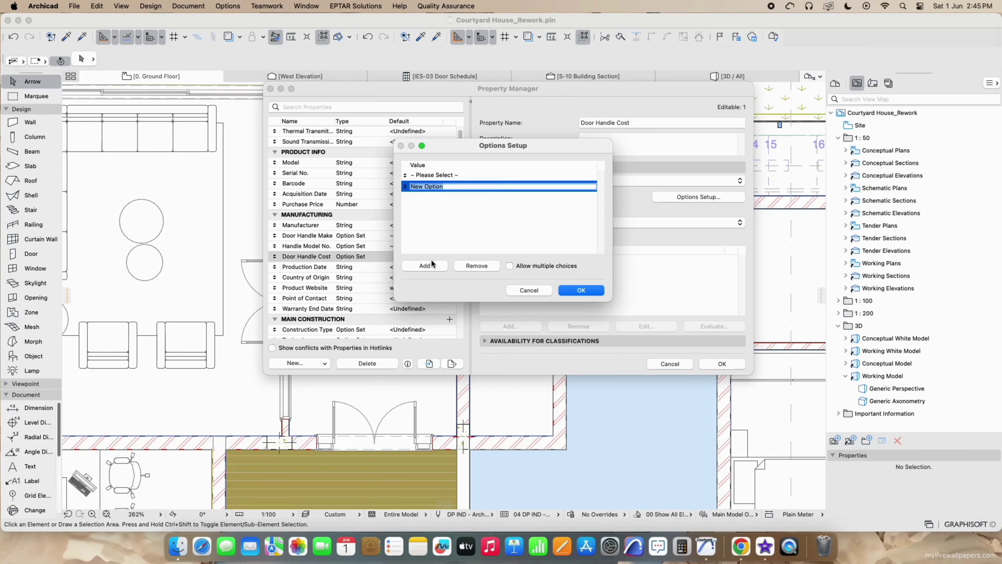
text(57,999)
click(425, 266)
text(4)
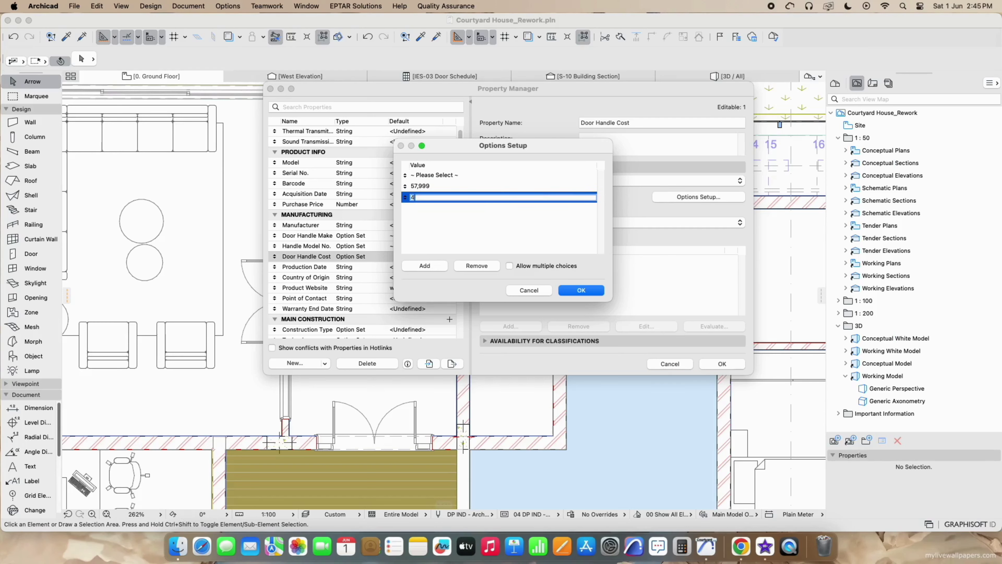
text(0,999)
click(425, 265)
text(24,)
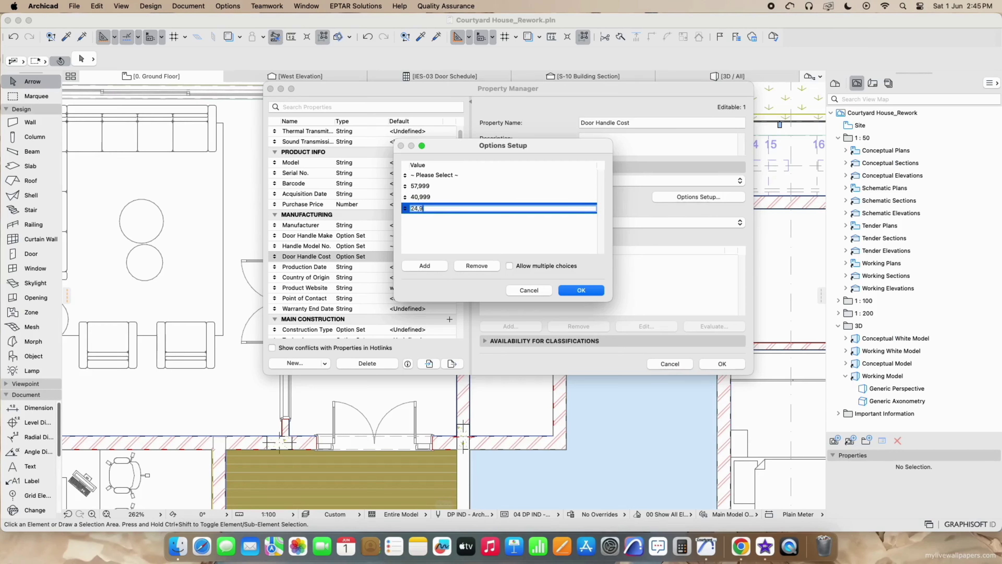
text(99)
click(588, 290)
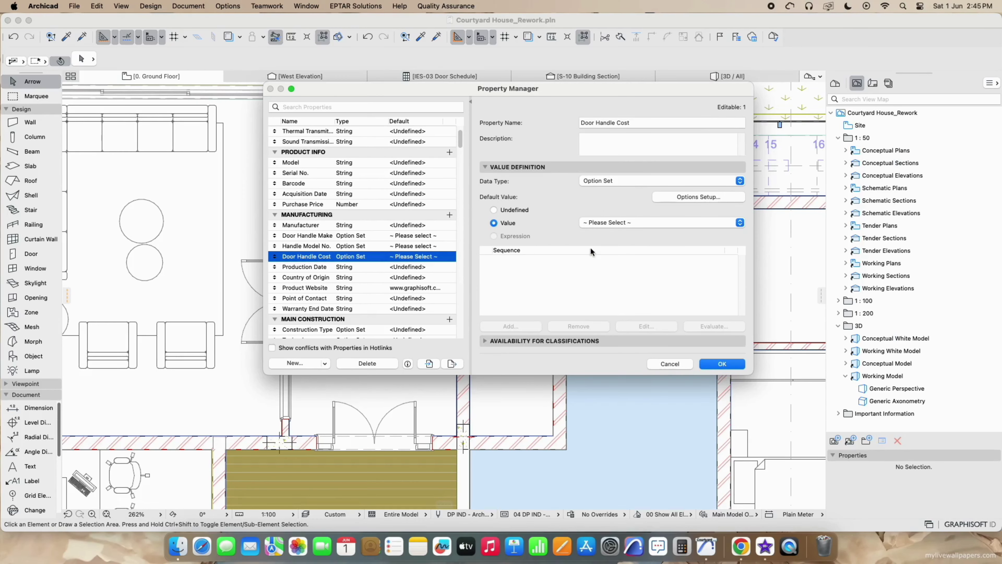
- Make Door Handle Cost available to the Door classification
key(Up)
key(Up)
key(Down)
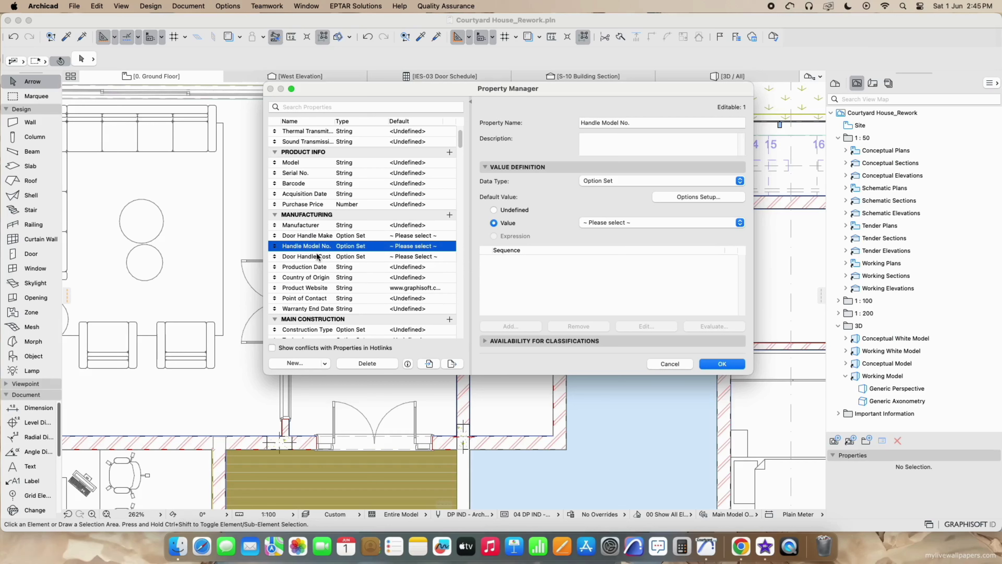
key(Down)
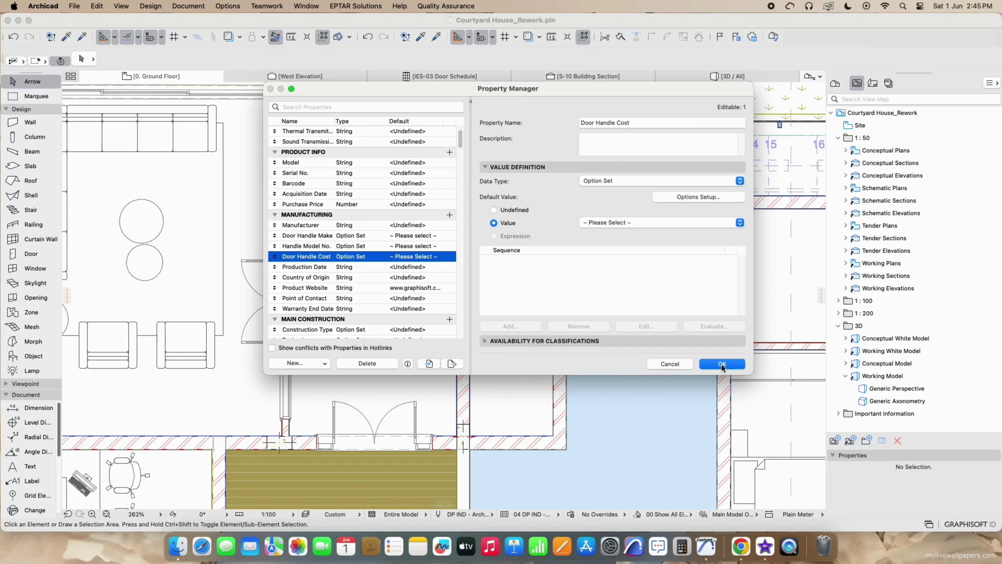
click(526, 340)
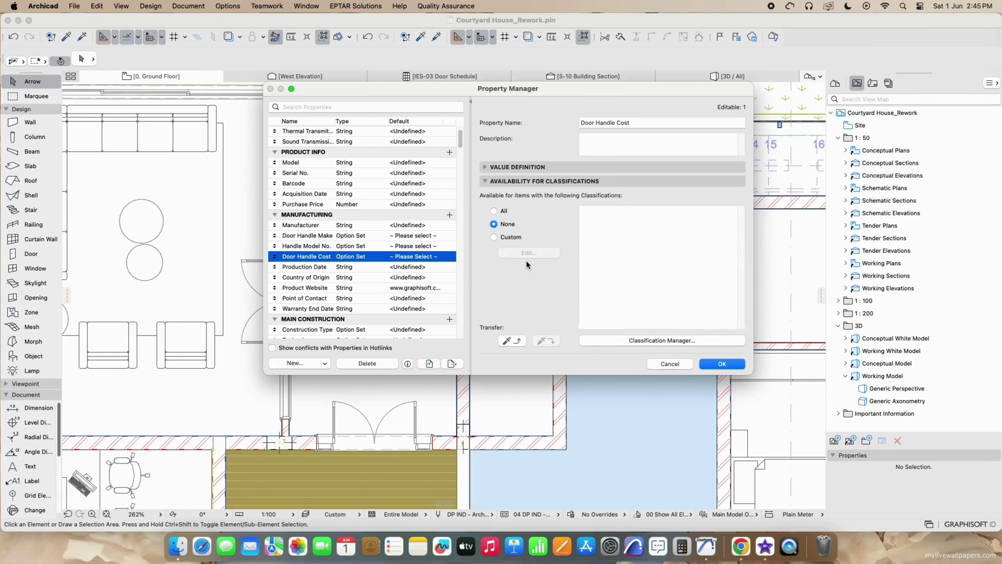
click(527, 252)
text(door)
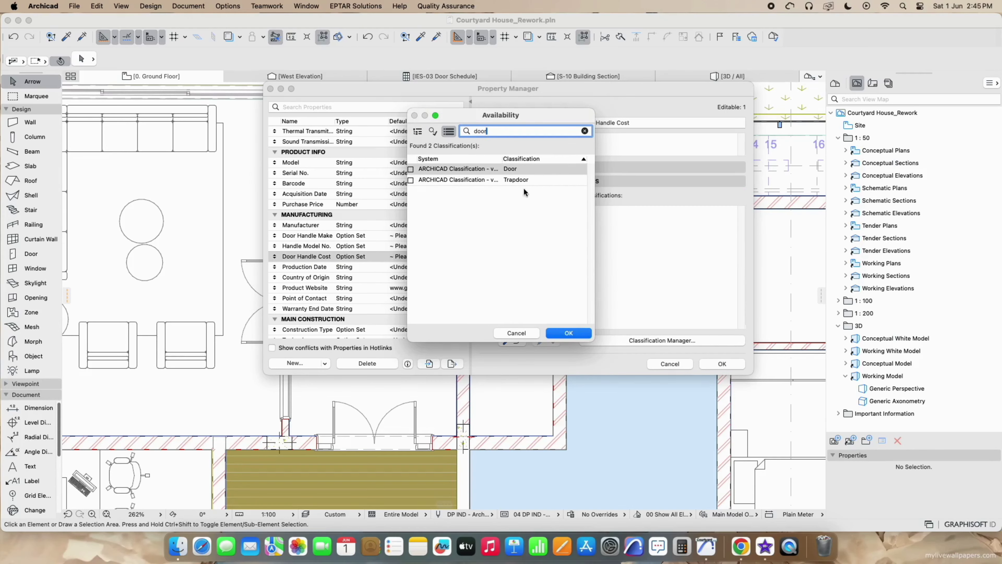
click(411, 169)
click(568, 332)
- Check Handle Model No.'s classification availability, then save and close Property Manager
key(Up)
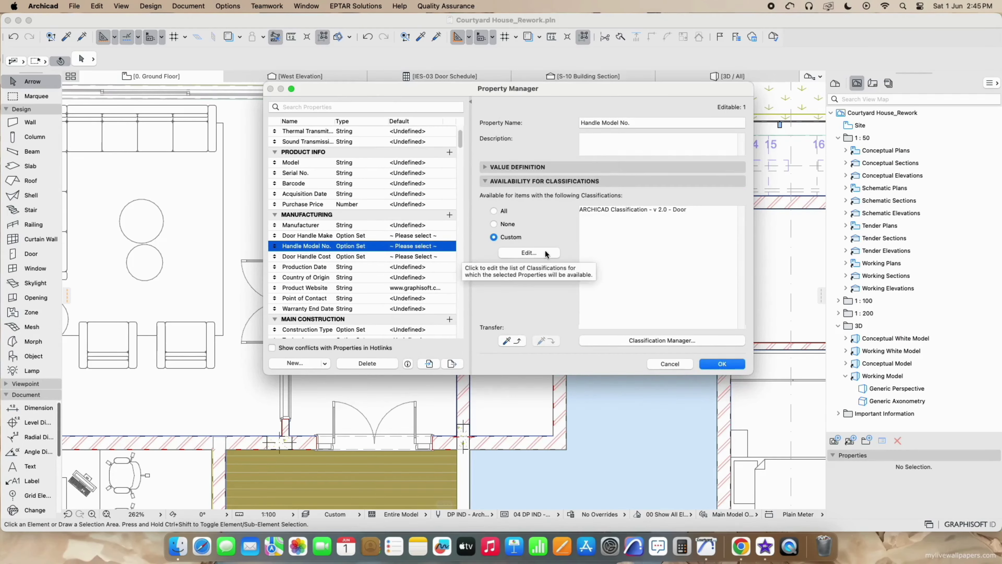
click(545, 250)
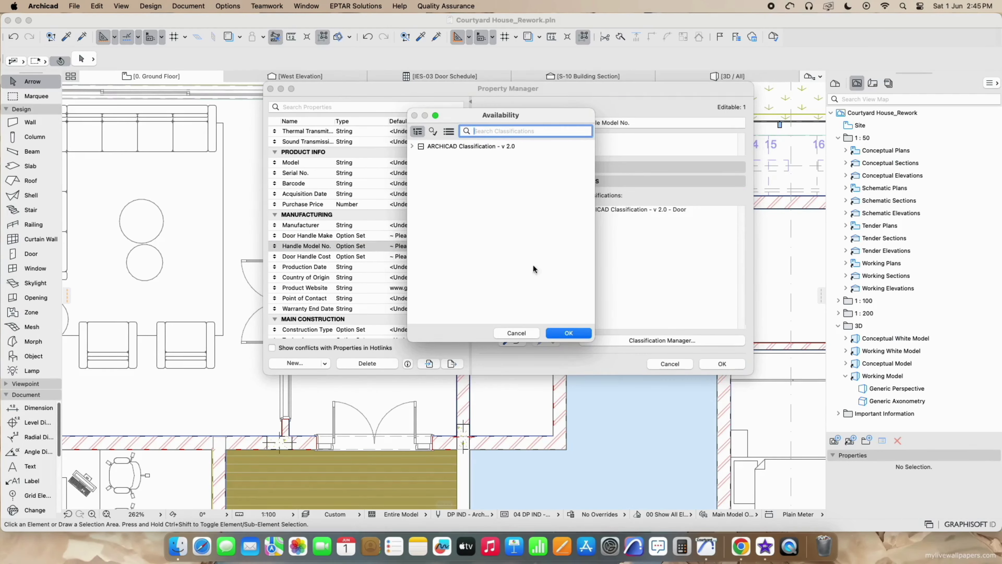
click(553, 331)
click(722, 365)
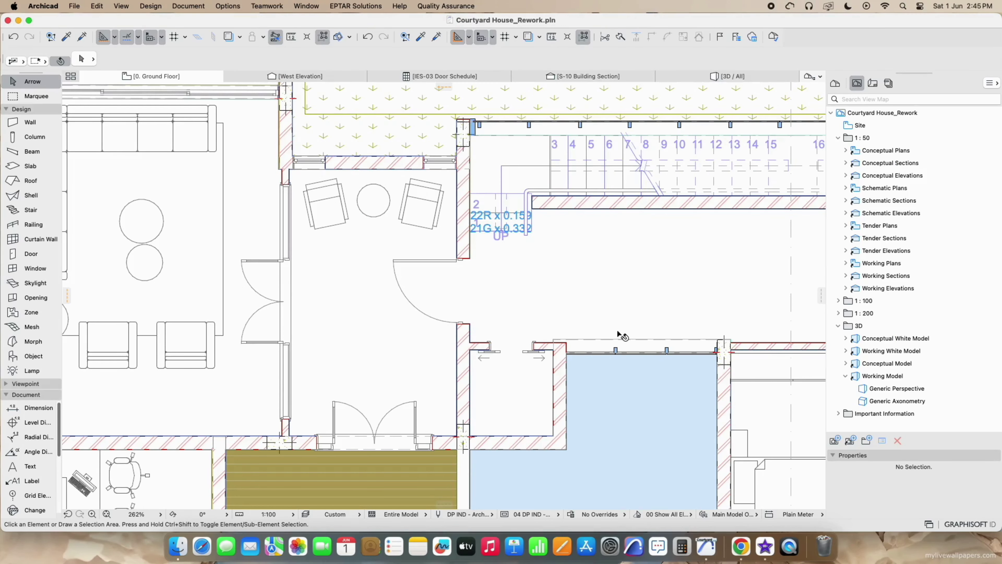
click(455, 261)
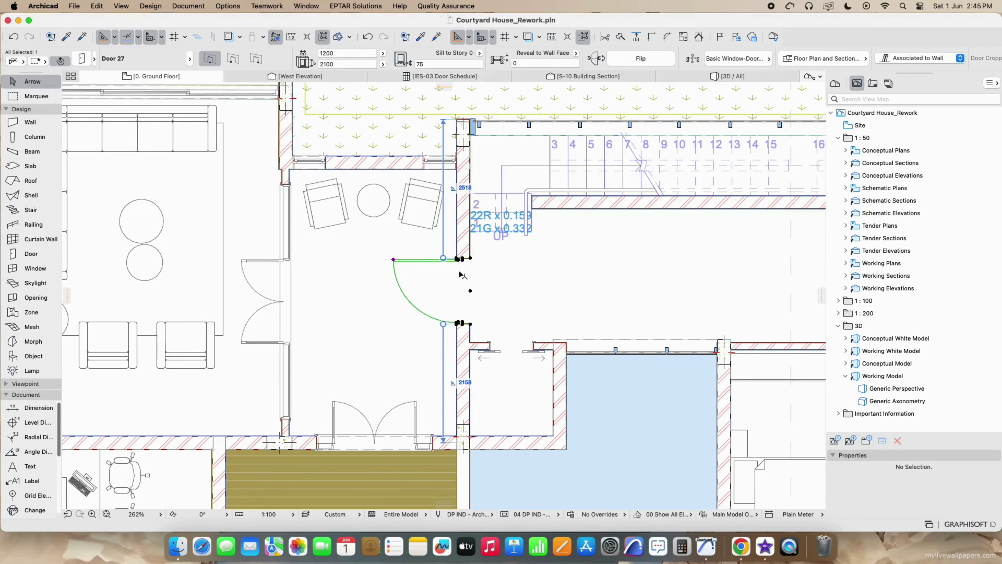
double_click(459, 270)
scroll(514, 305, down, 1)
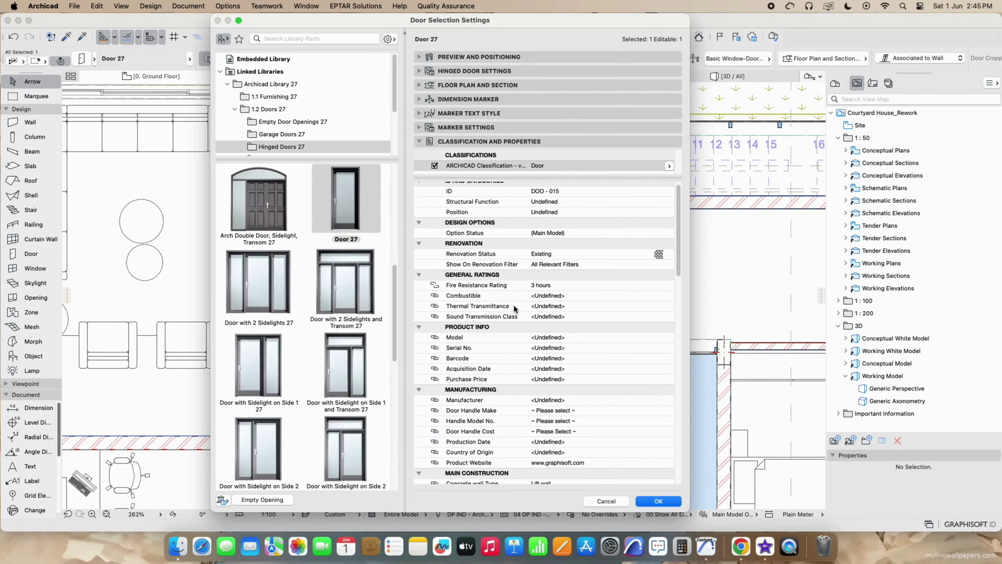
scroll(513, 304, down, 2)
scroll(514, 304, down, 6)
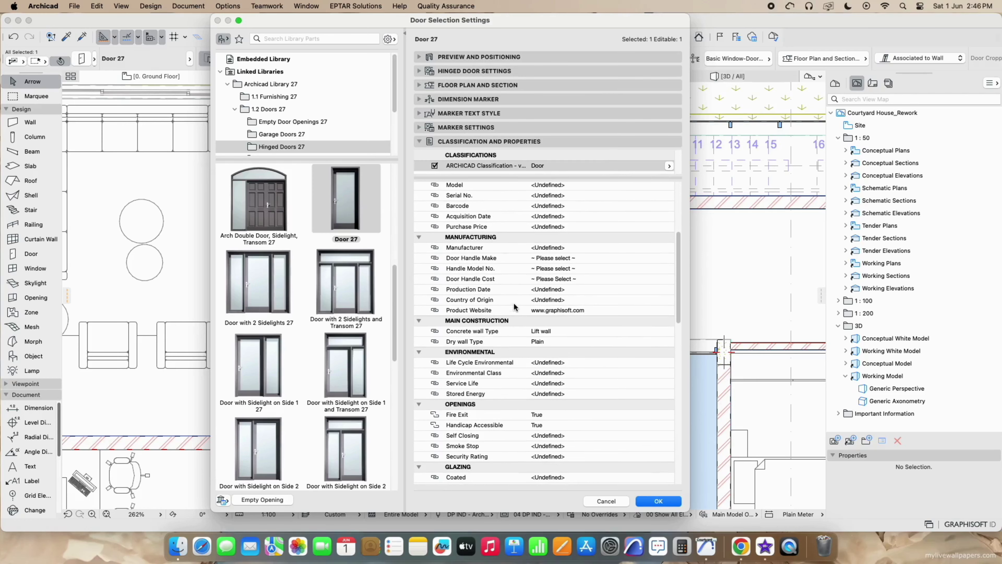
click(537, 260)
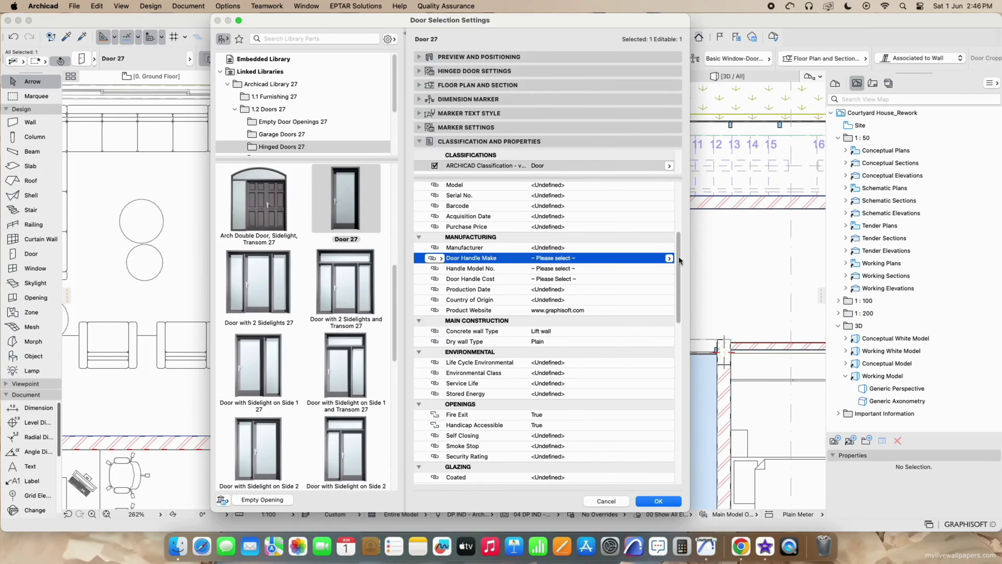
click(669, 258)
click(613, 267)
click(670, 269)
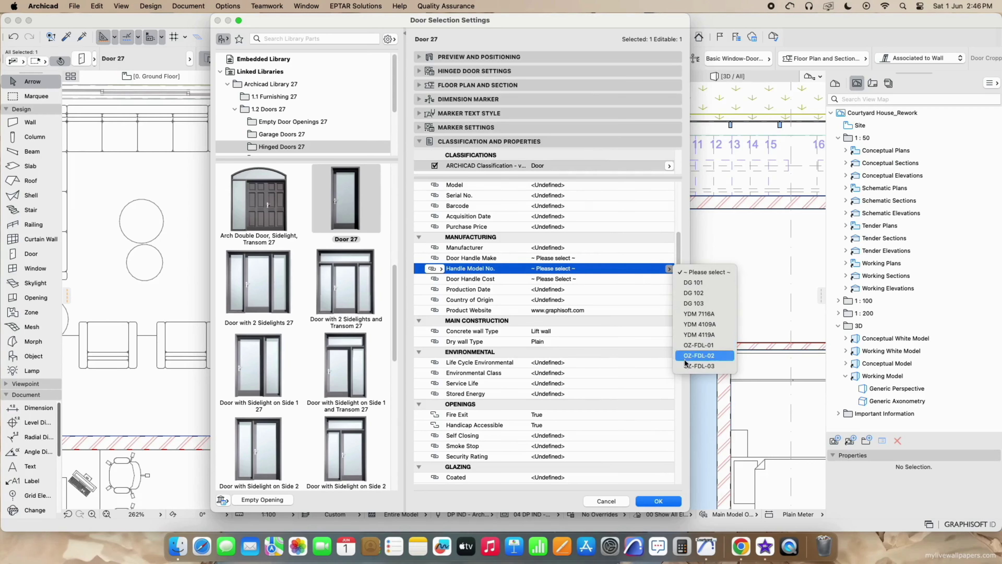
click(641, 282)
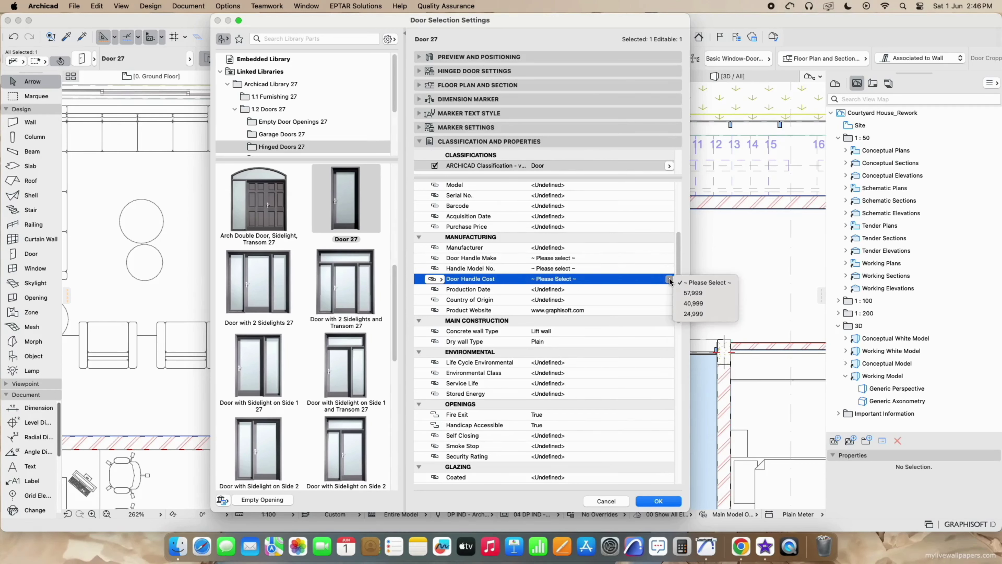
click(653, 504)
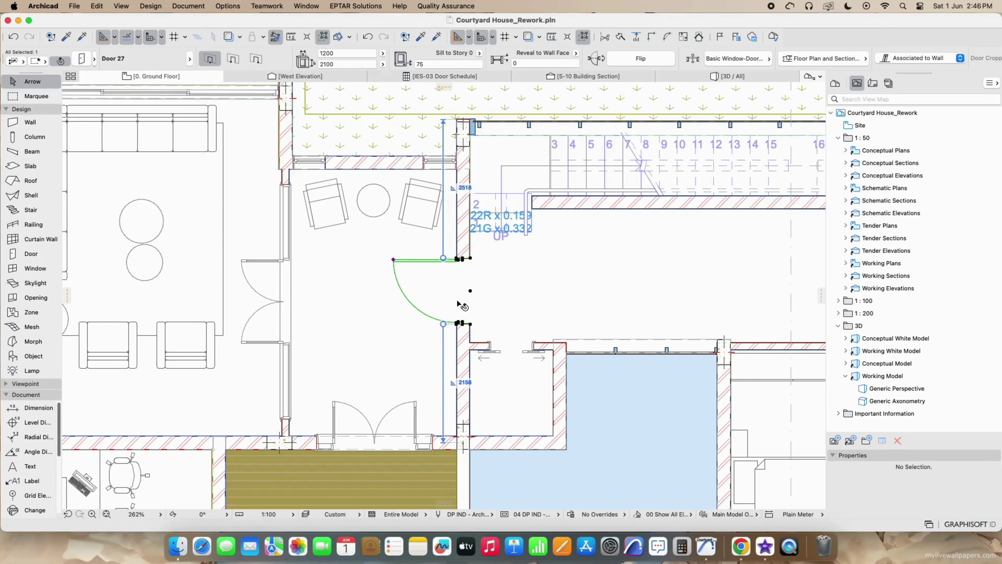
click(436, 76)
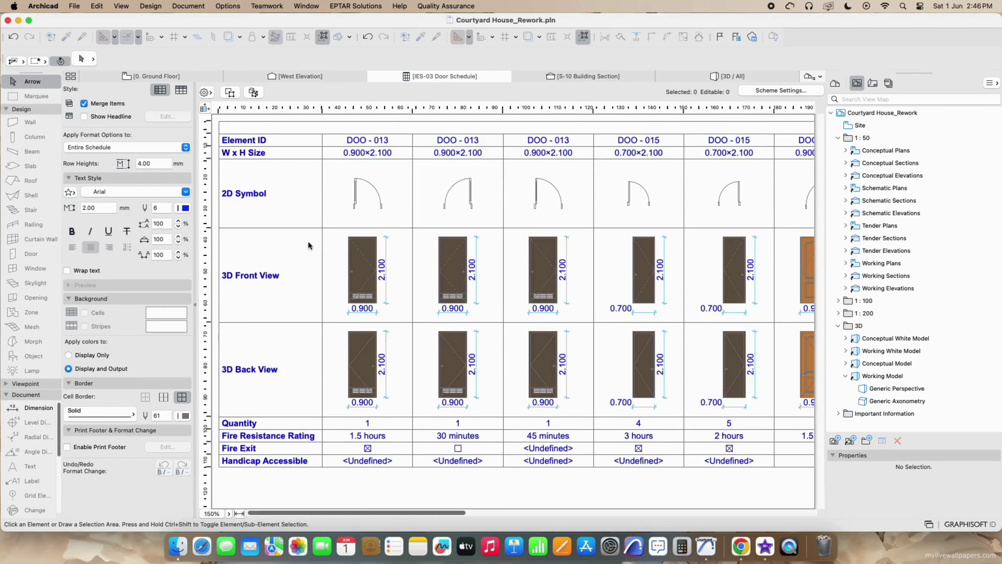
- Add the Door Handle Make and Door Handle Cost fields to the Door Schedule scheme
click(796, 92)
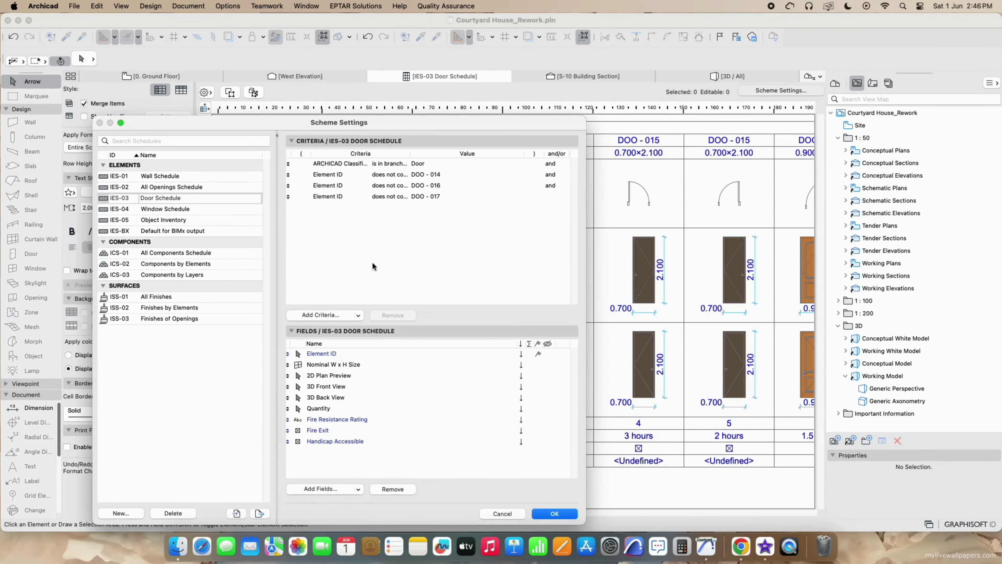
click(212, 202)
click(330, 489)
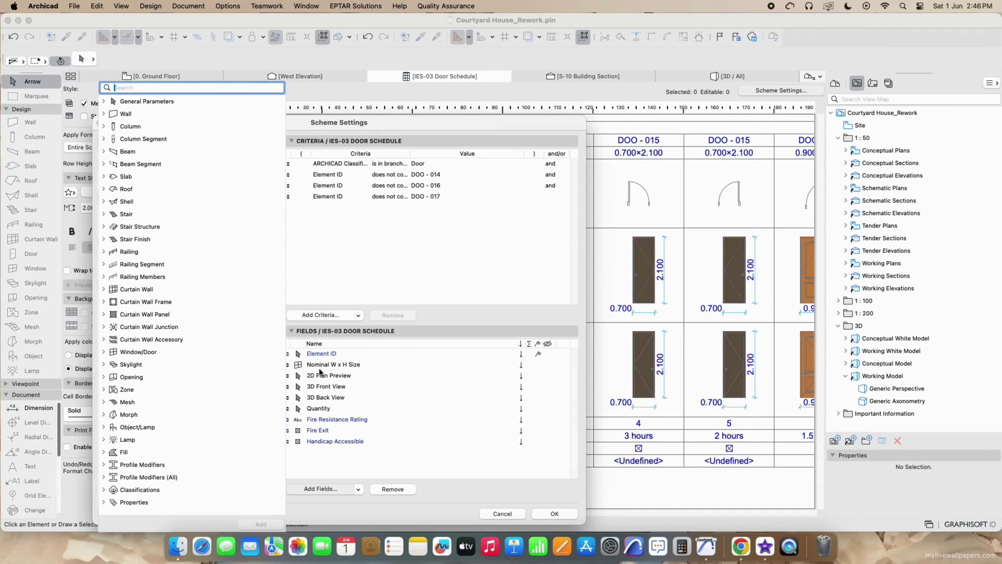
text(door)
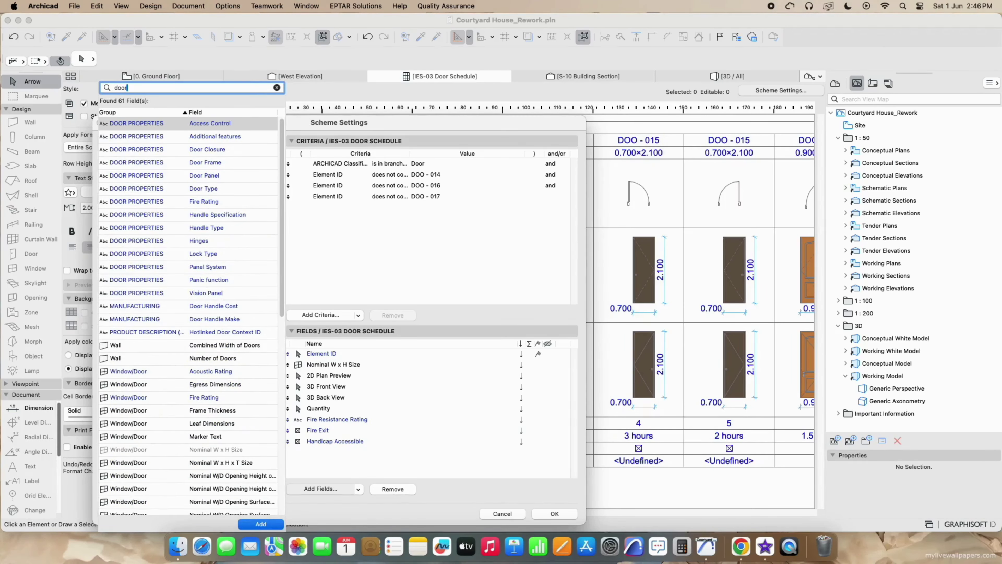
text( han)
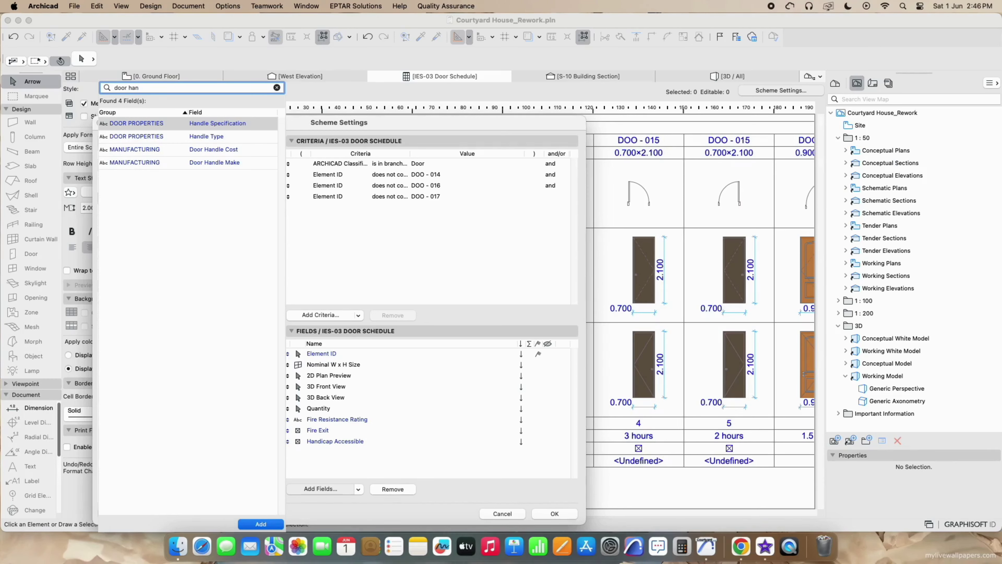
click(232, 166)
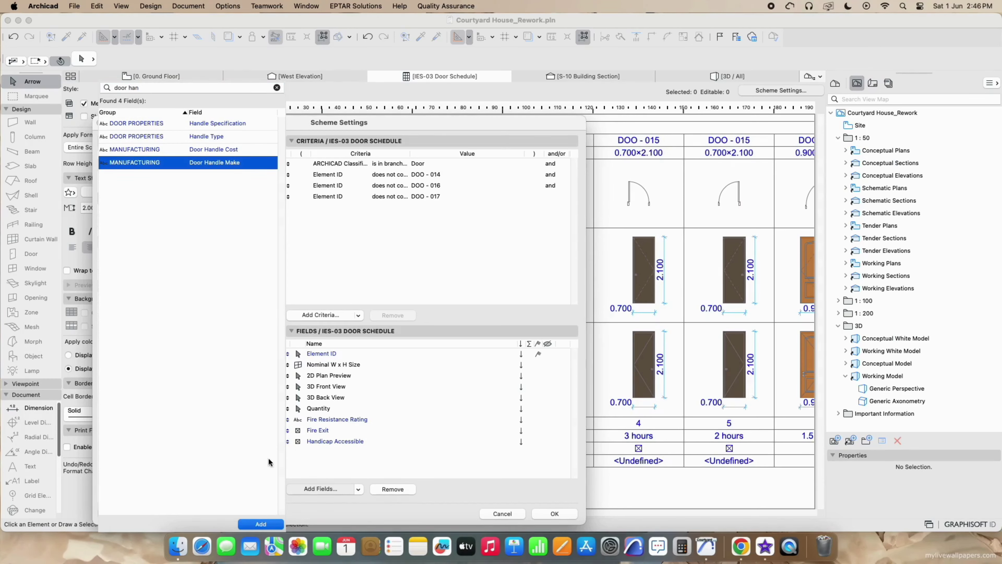
click(266, 525)
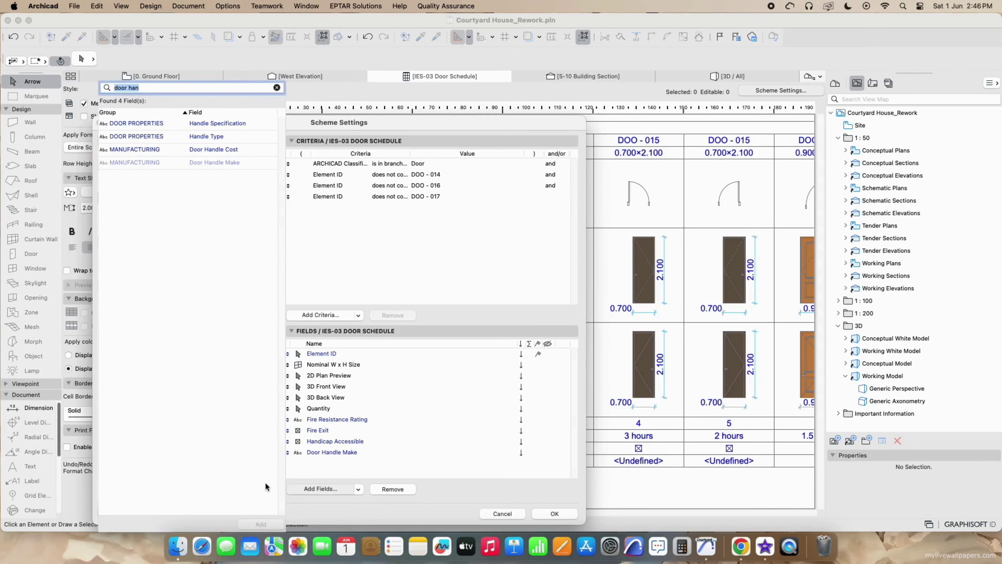
click(240, 151)
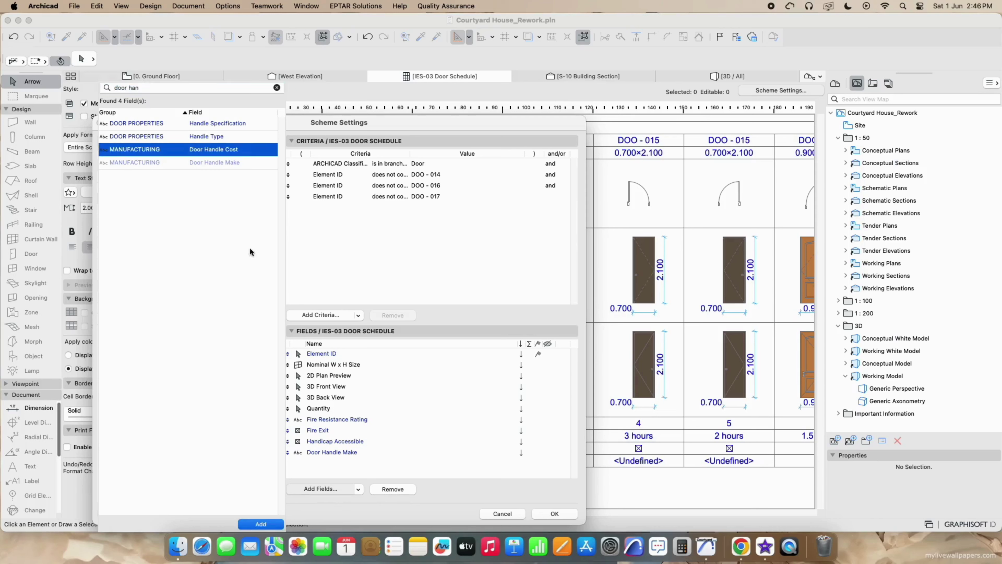
click(256, 524)
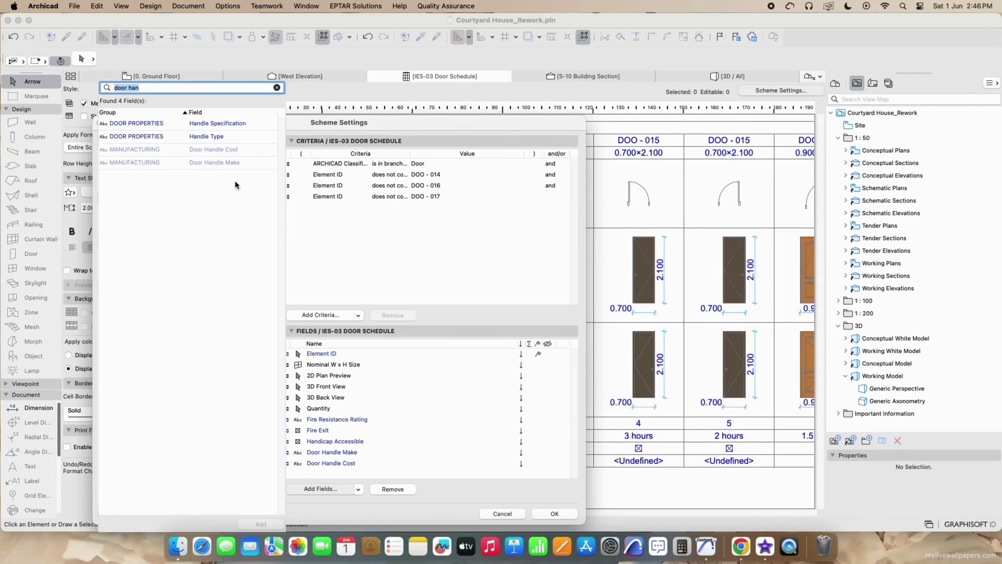
- Add the Handle Model No. field to the Door Schedule scheme
text(handle)
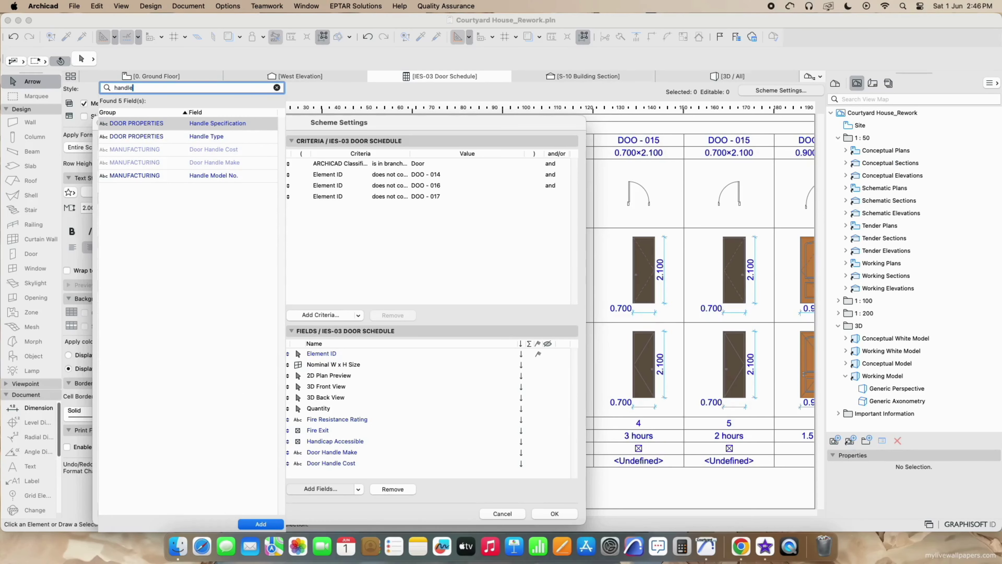
click(243, 178)
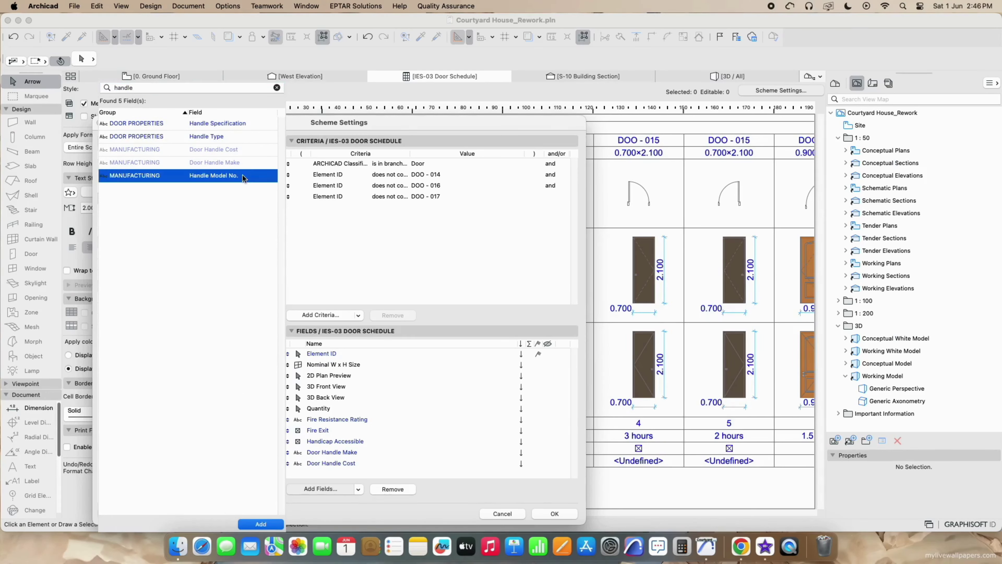
click(261, 525)
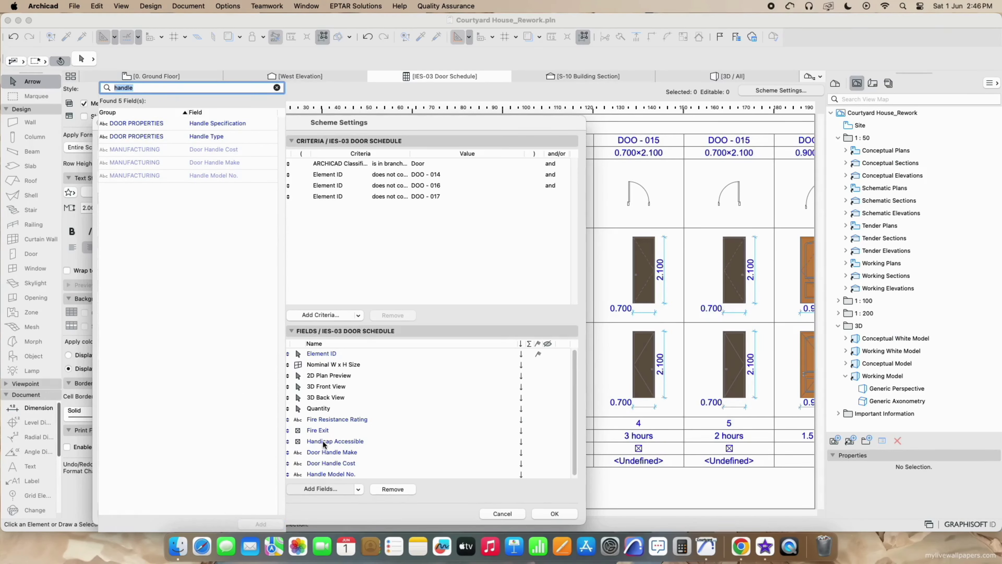
click(328, 453)
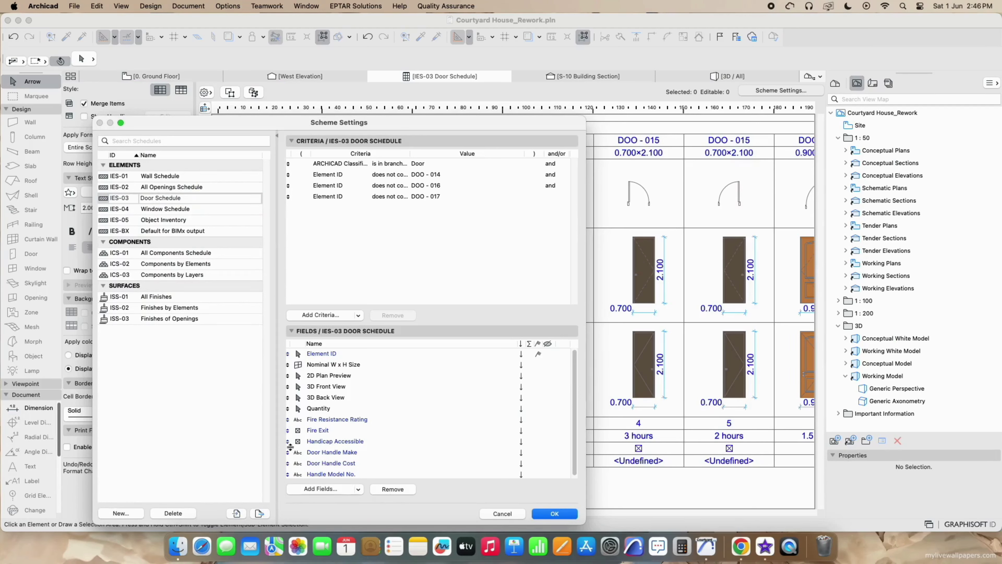
- Order Door Handle Make, Handle Model No. and Door Handle Cost below Quantity, then apply
drag(290, 450, 292, 419)
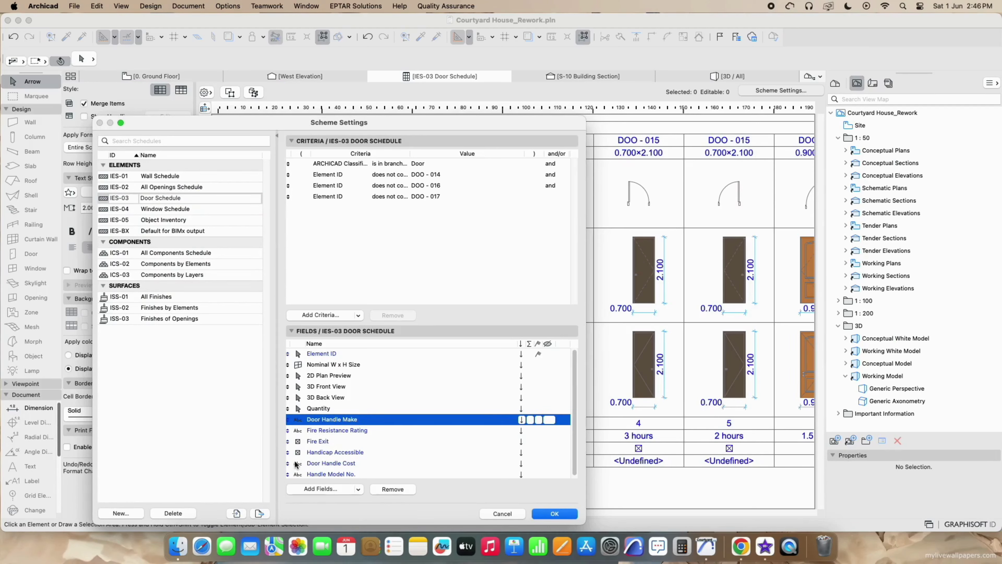
drag(287, 474, 287, 431)
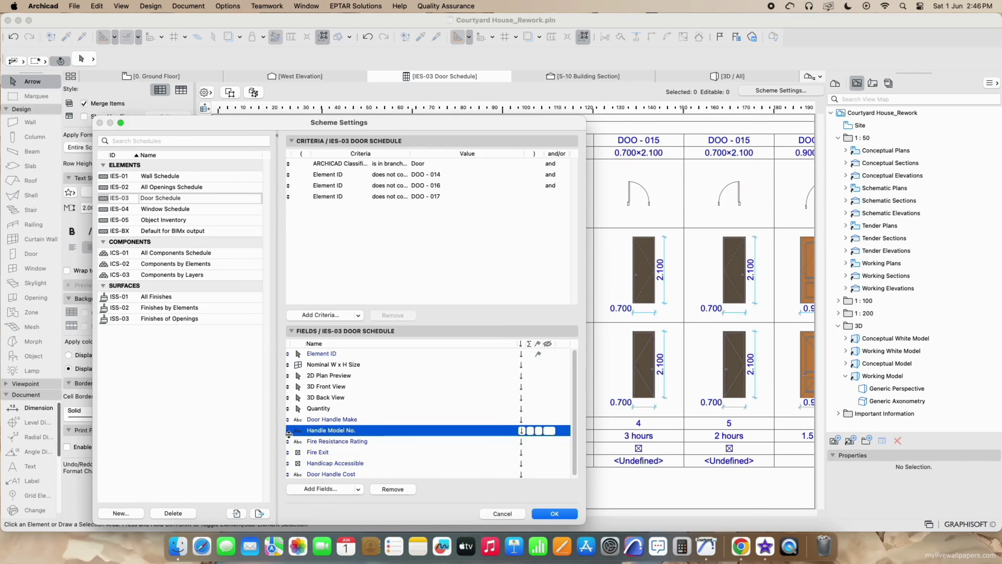
drag(290, 475, 292, 441)
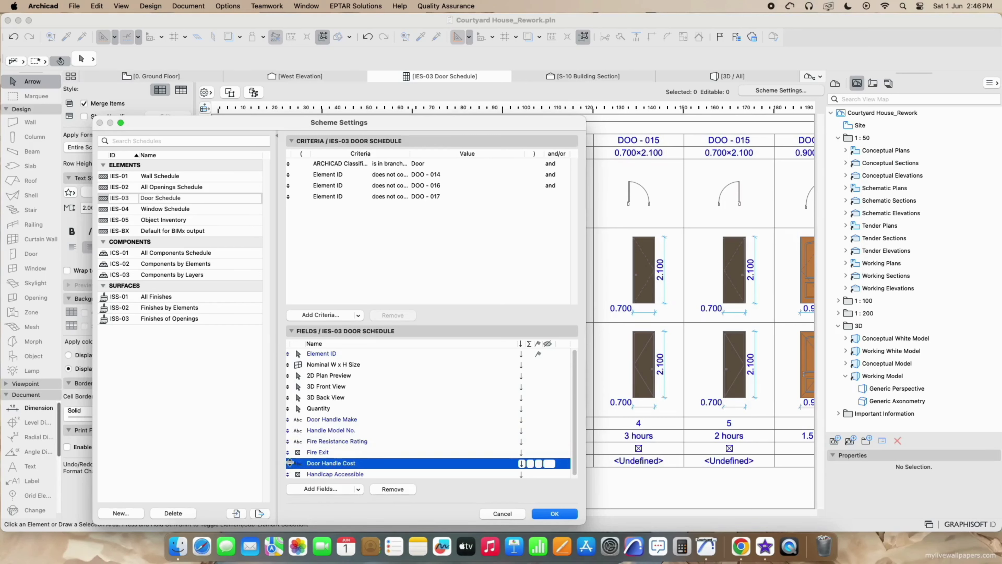
click(344, 420)
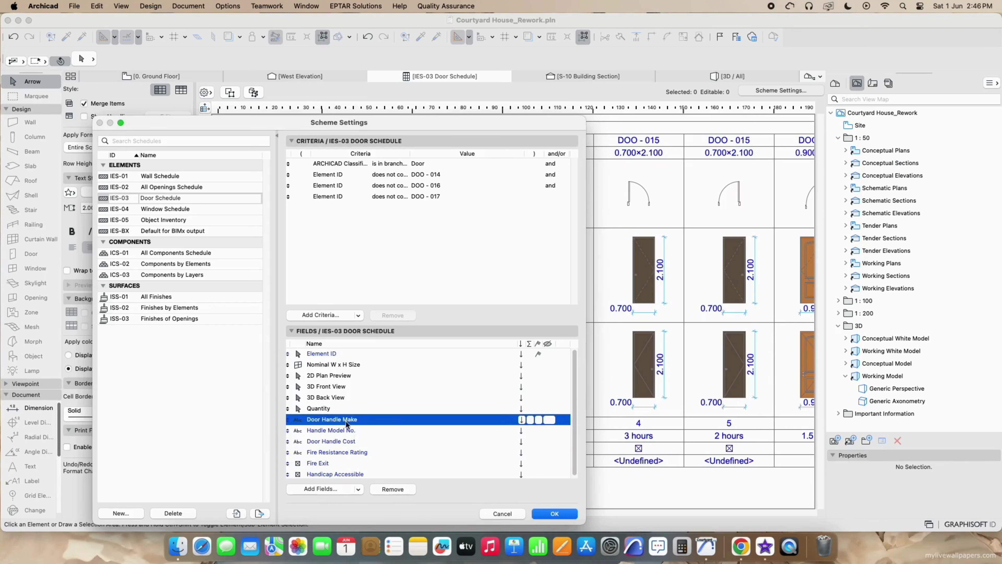
click(350, 442)
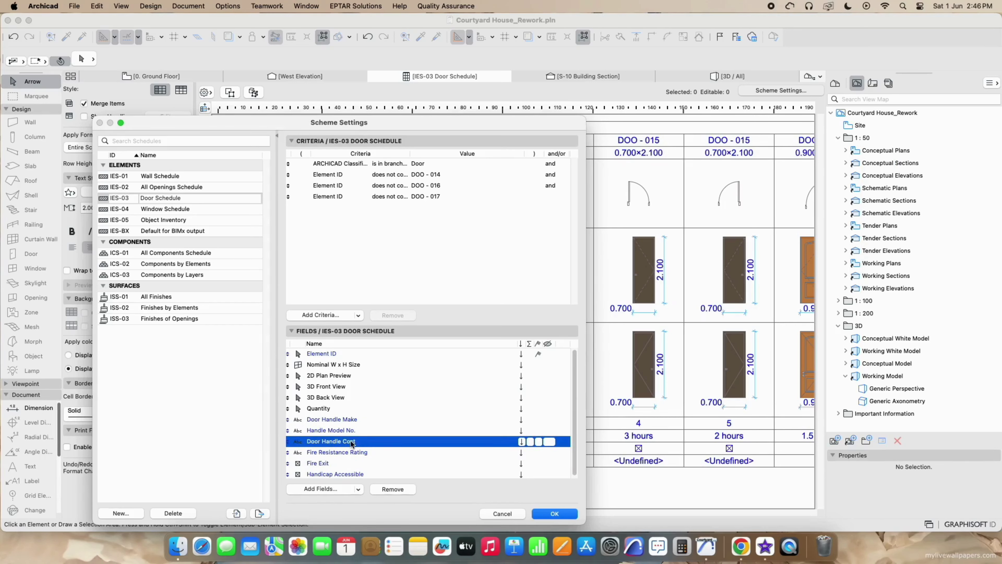
click(554, 512)
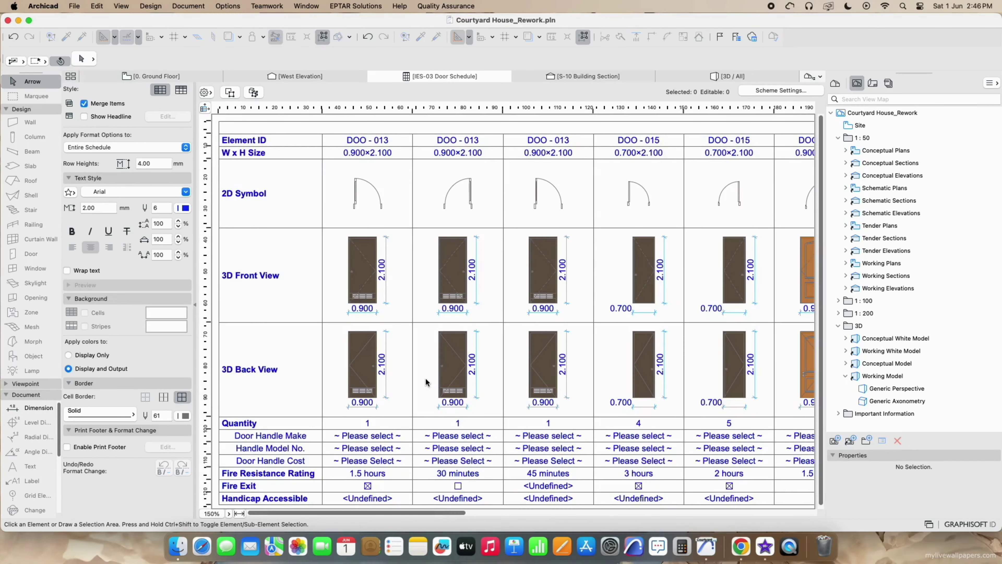
- Make the three door handle row headings bold and left-aligned
click(312, 433)
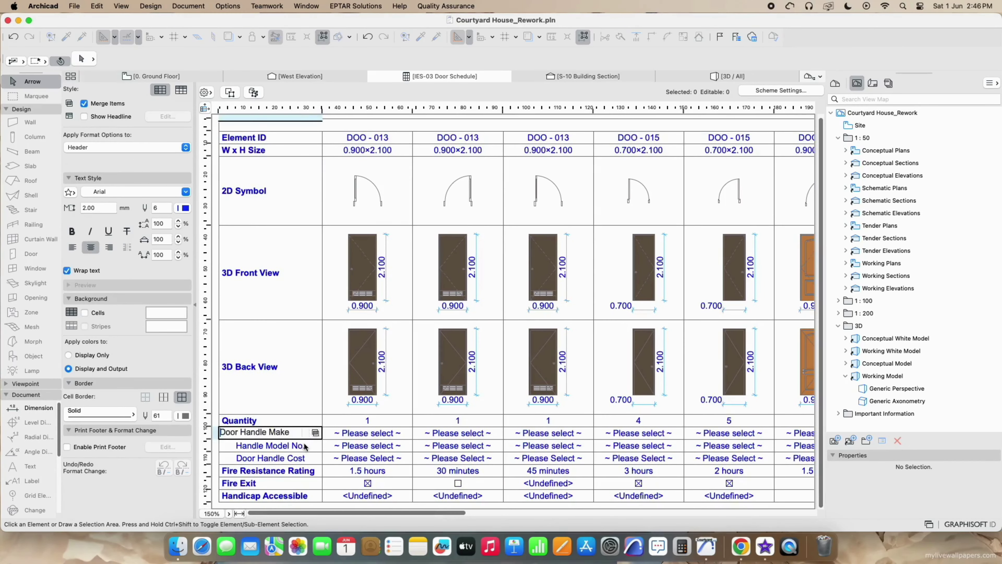
shift+click(300, 458)
click(71, 231)
click(72, 246)
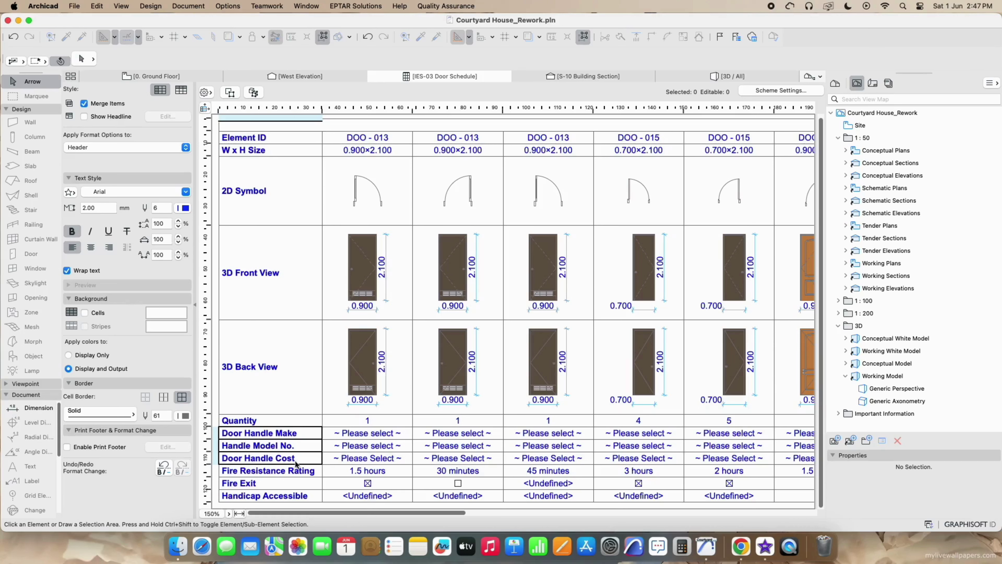
- Give the first DOO-013 door handle make Dorset, model DG 102 and cost 40,999
double_click(303, 461)
click(357, 461)
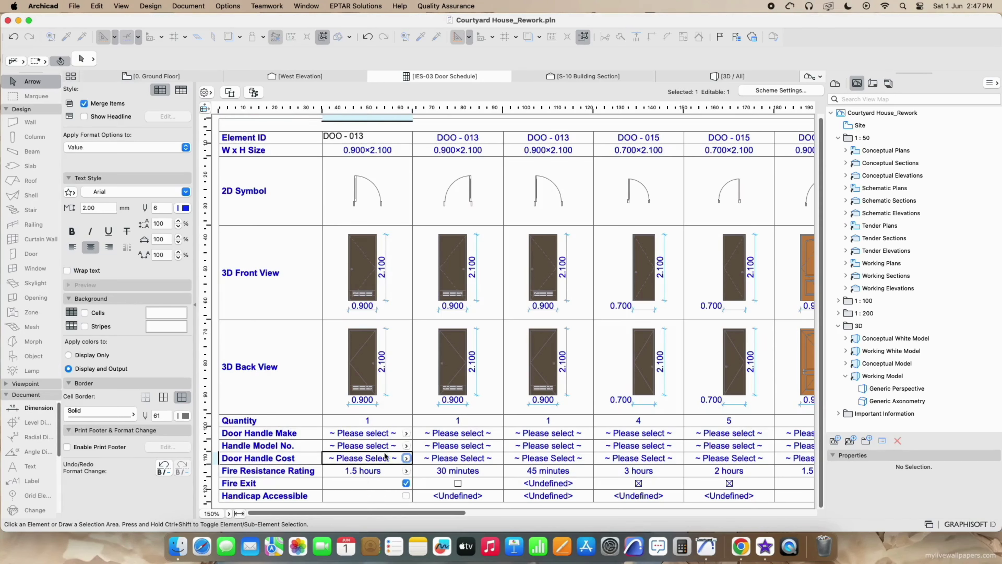
click(390, 434)
click(406, 432)
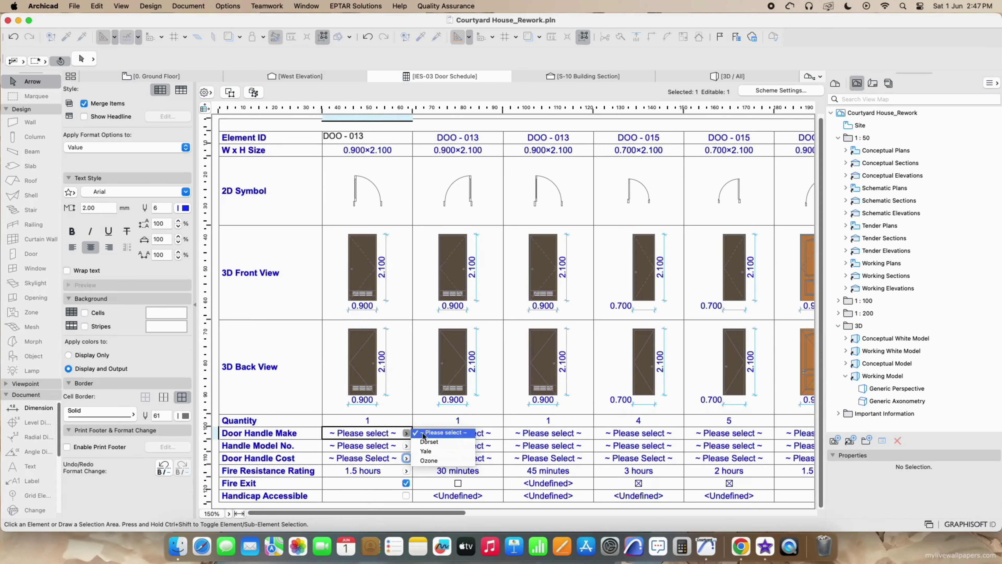
click(429, 441)
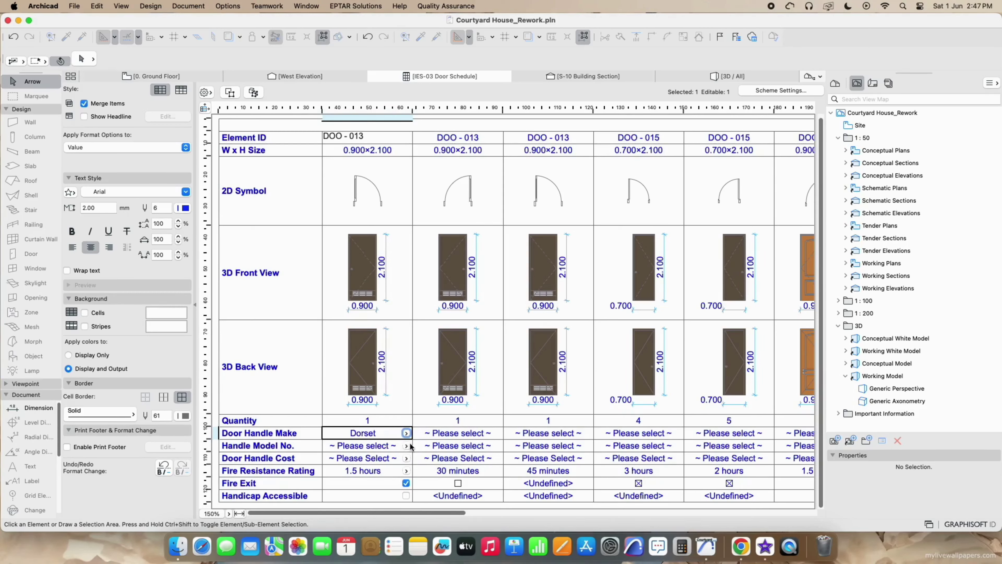
click(406, 445)
click(410, 466)
click(406, 458)
click(409, 468)
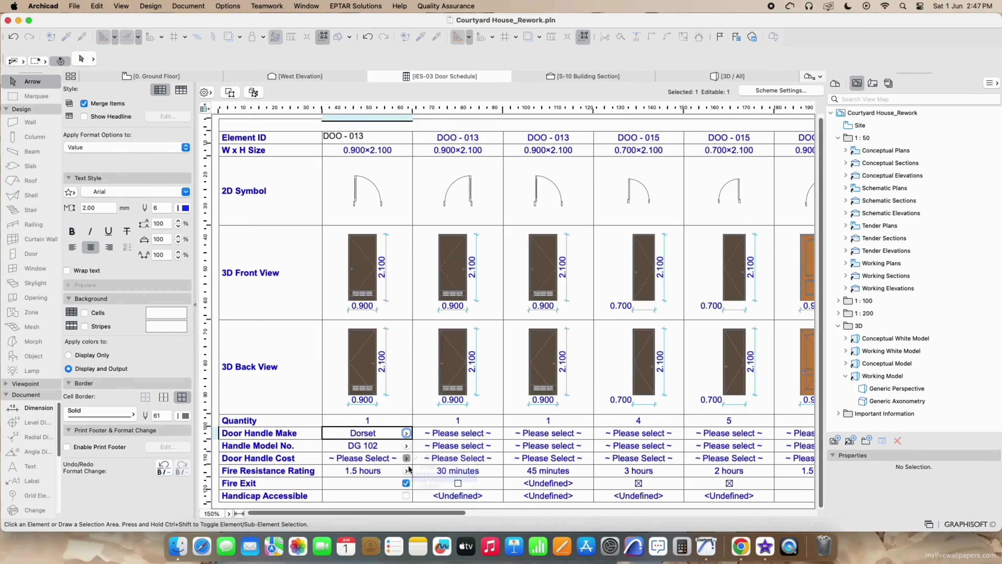
- Give the second DOO-013 door handle make Yale, model YDM 7116A and cost 57,999
click(466, 441)
click(496, 445)
click(537, 453)
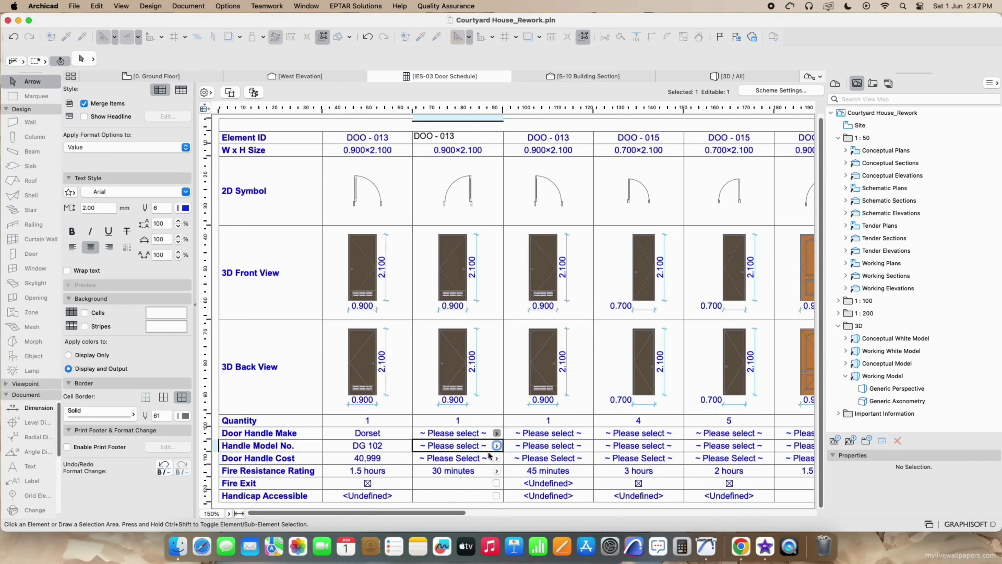
click(496, 445)
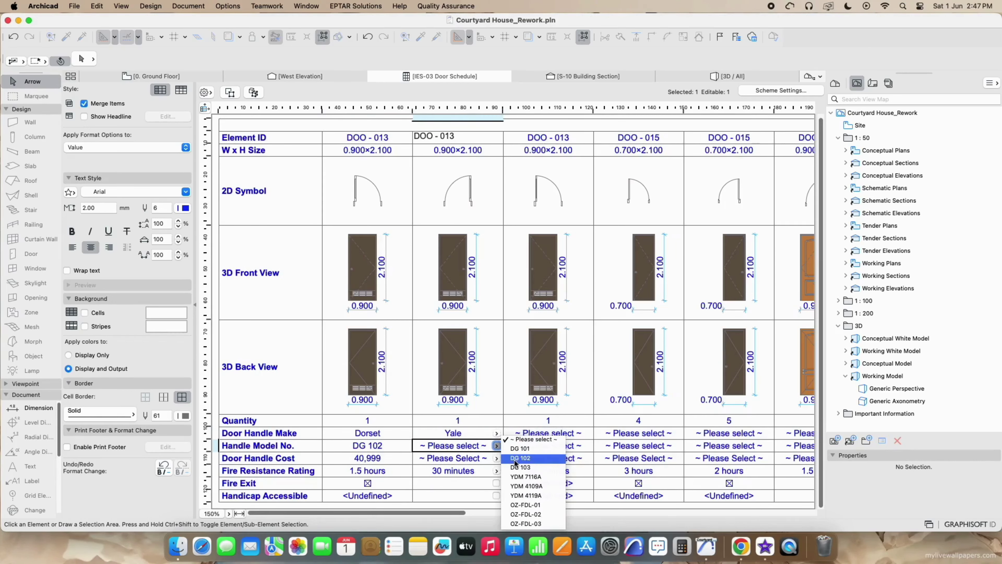
click(525, 477)
click(496, 458)
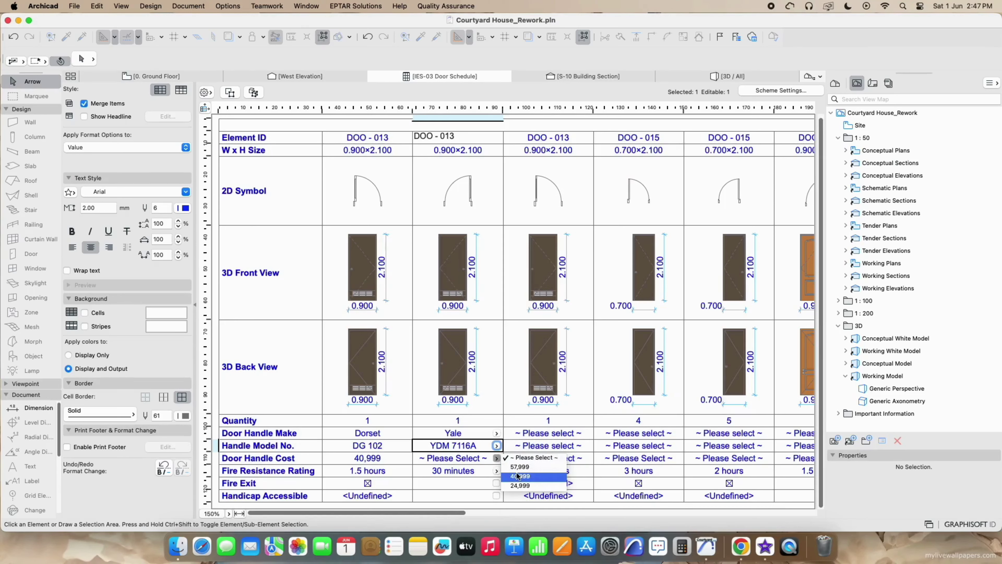
click(518, 468)
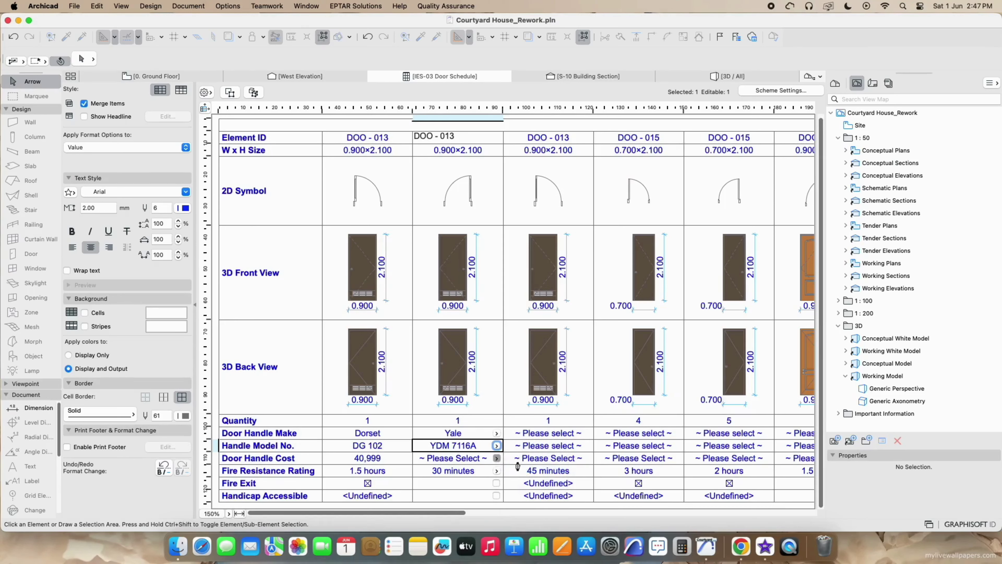
- Give the third DOO-013 door handle make Ozone, model OZ-FDL-02 and cost 24,999
click(565, 437)
click(587, 433)
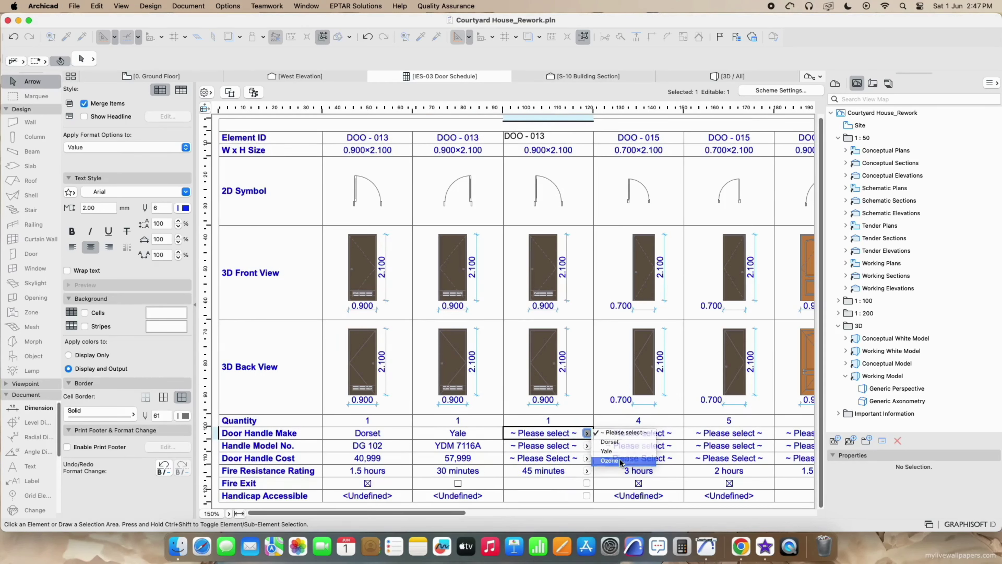
click(588, 453)
click(587, 445)
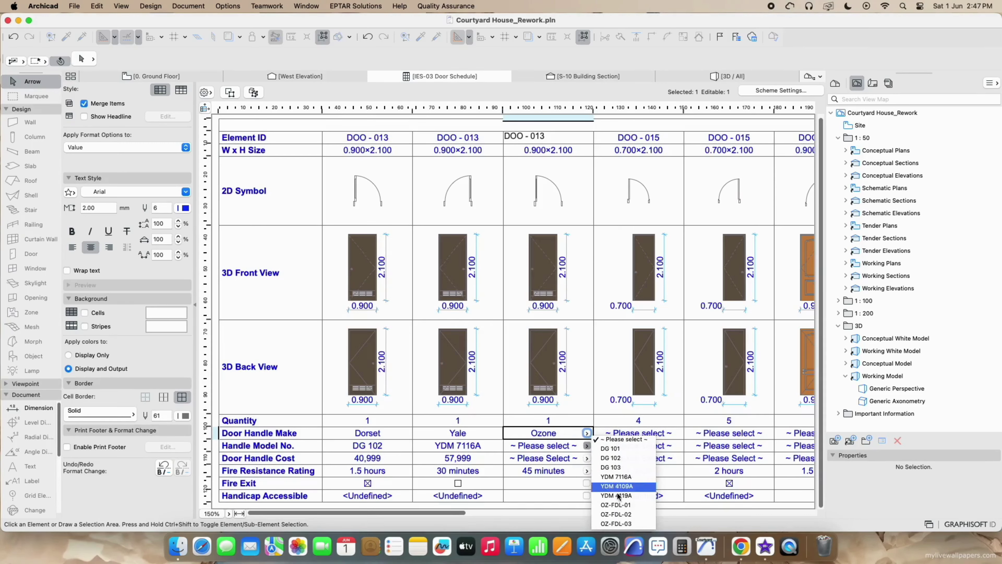
click(590, 489)
click(587, 458)
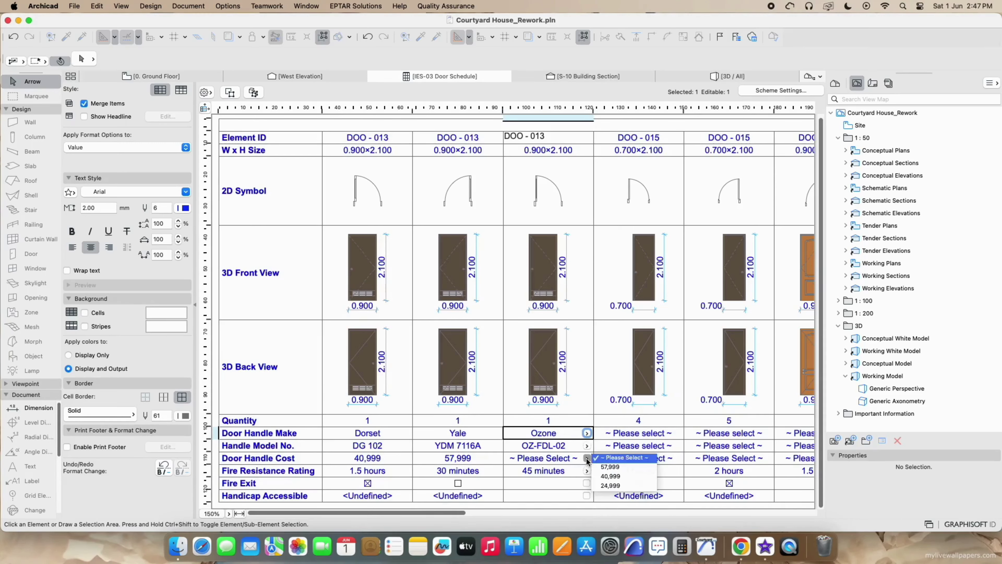
click(592, 479)
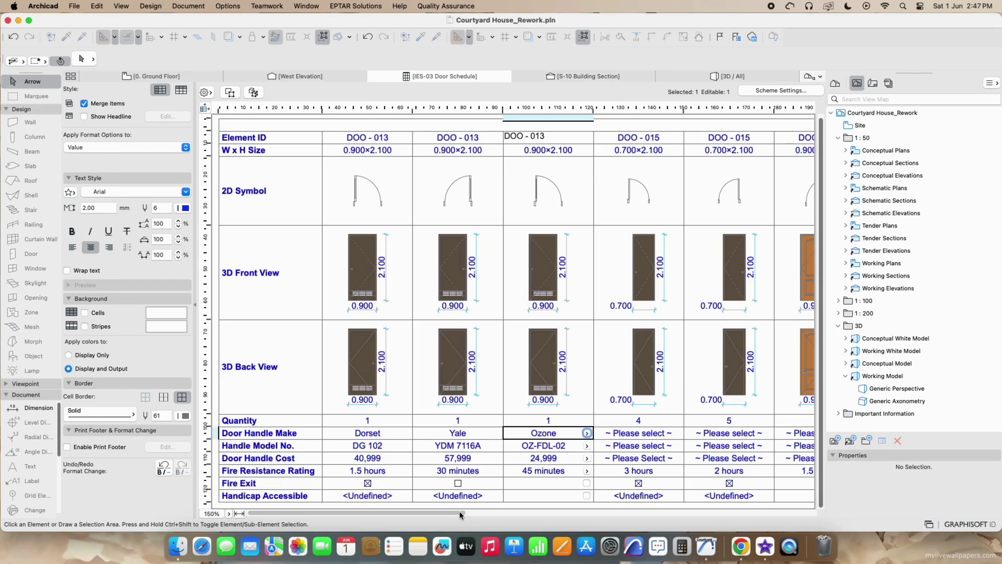
drag(458, 512, 454, 510)
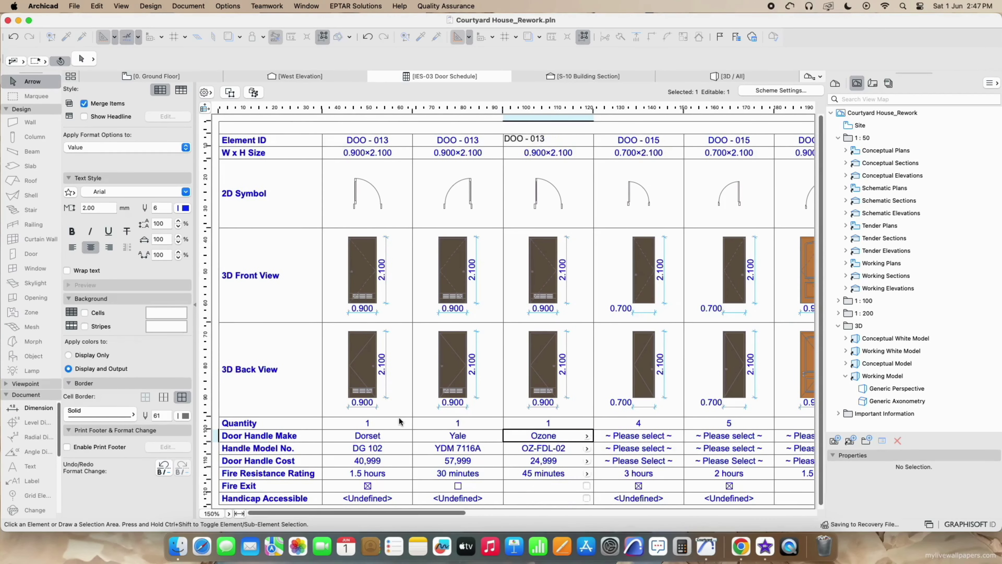
mouse_move(404, 511)
mouse_down()
mouse_move(483, 504)
mouse_move(409, 501)
mouse_move(379, 485)
mouse_up()
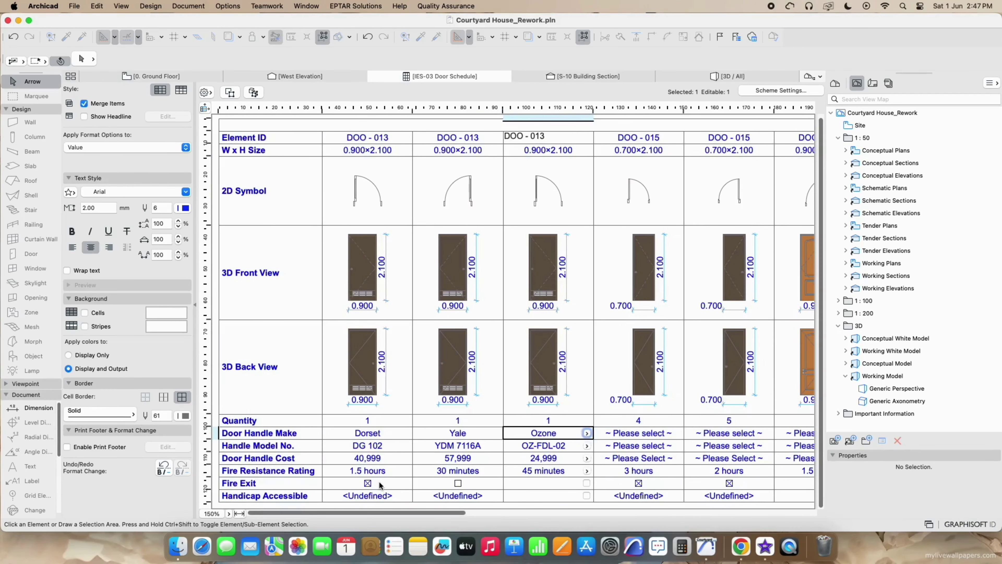